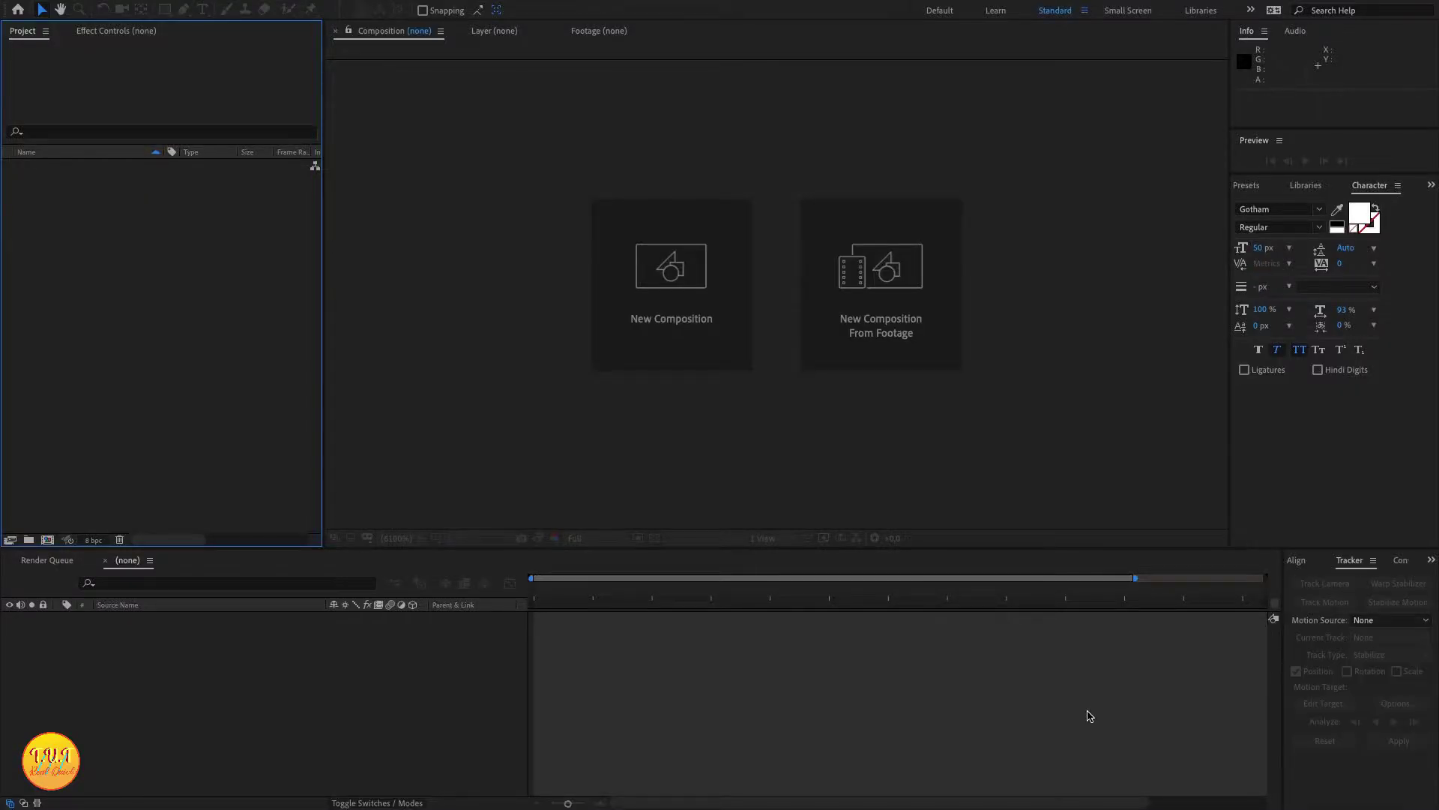
- Create the bf new composition with default settings and select its MVI_9866.MOV footage layer
{"action": "left_click", "coordinate": [670, 257]}
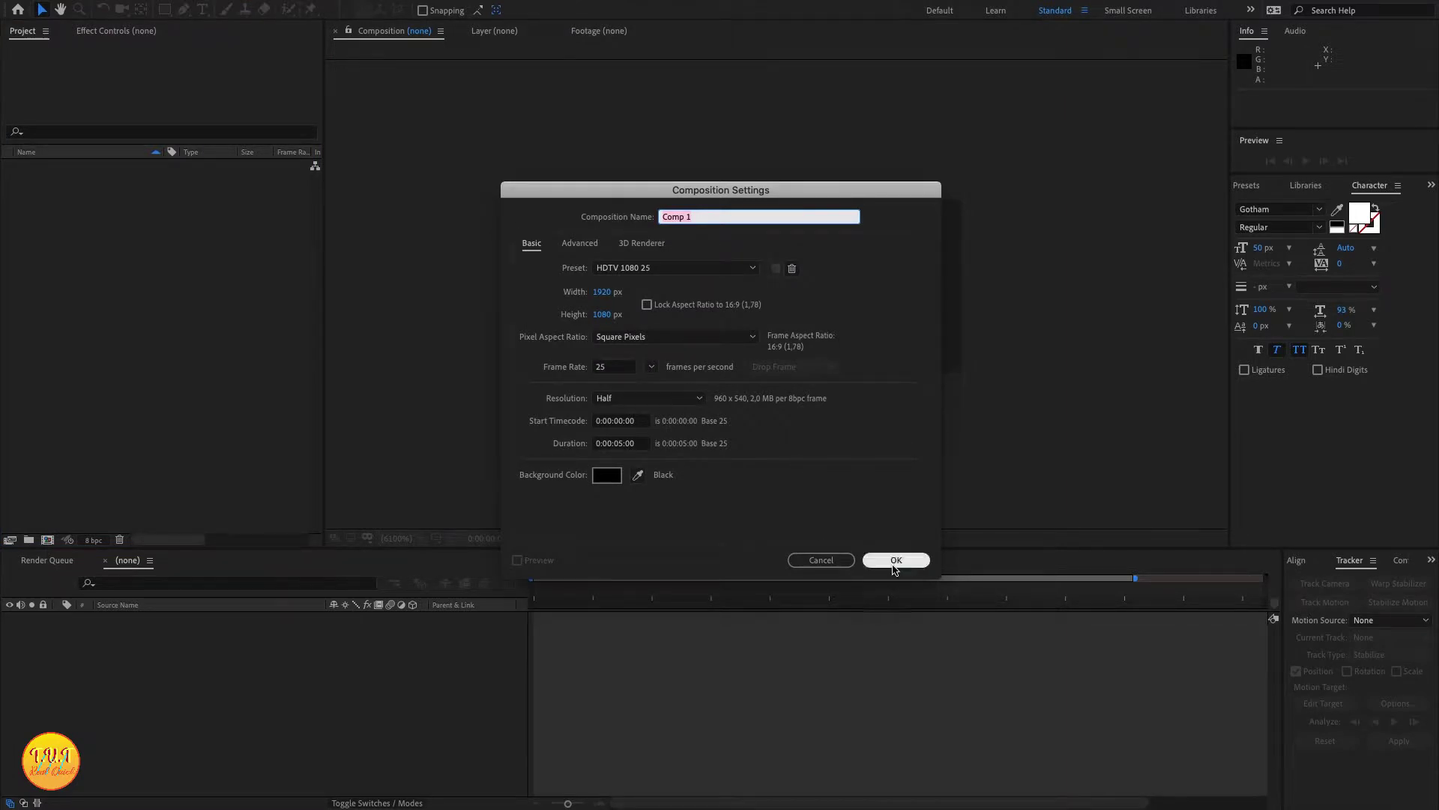
{"action": "left_click", "coordinate": [896, 560]}
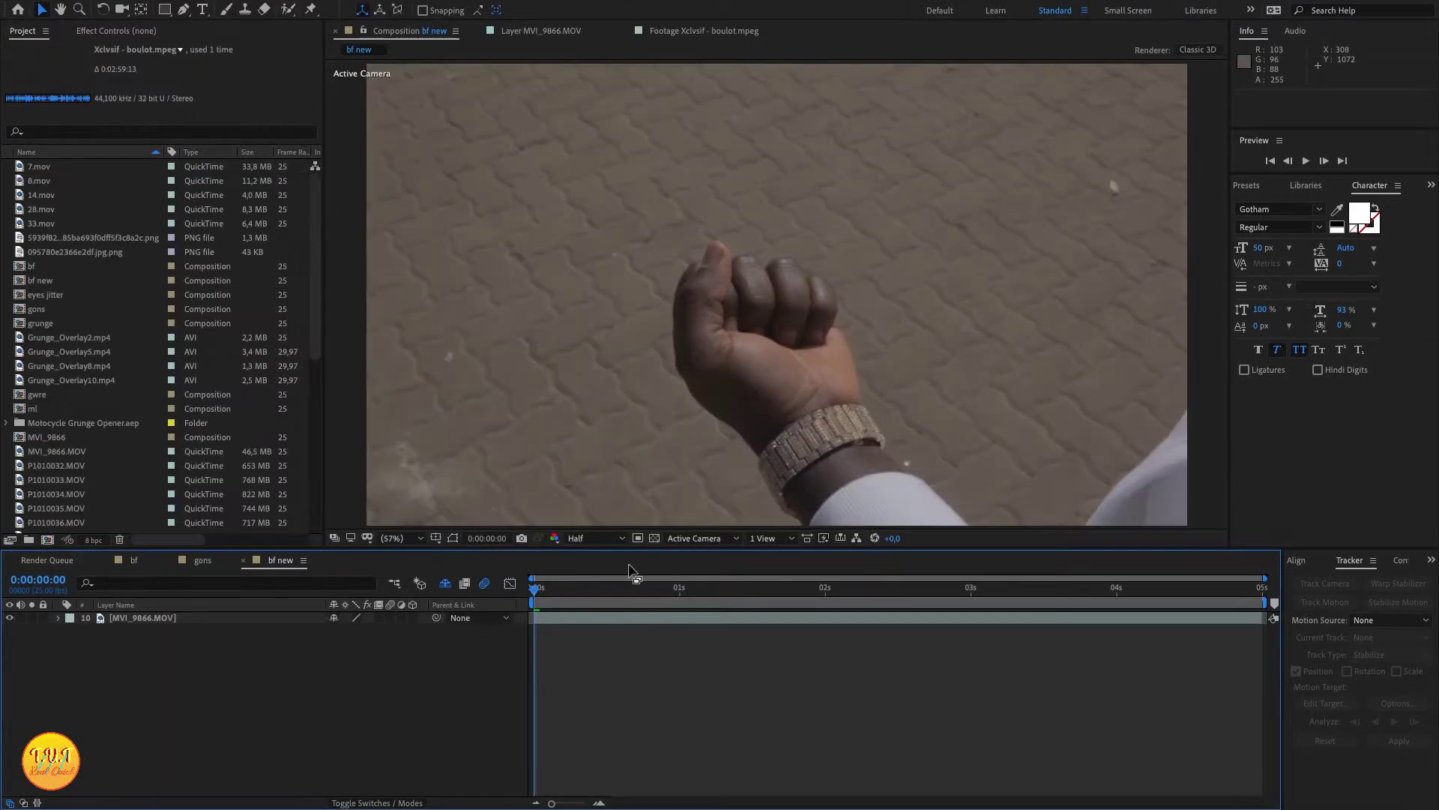
{"action": "left_click", "coordinate": [626, 625]}
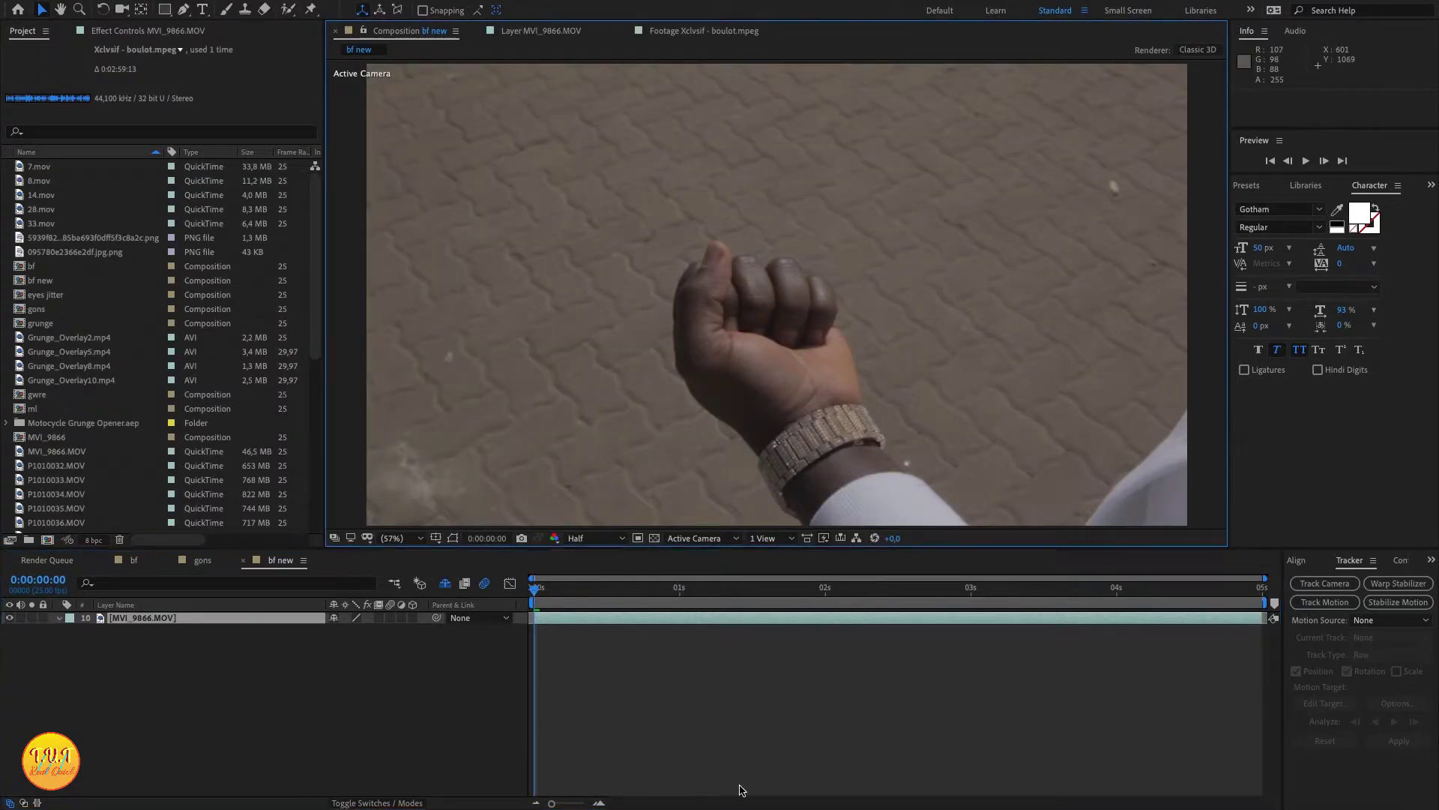
- Place a track point on the hand in MVI_9866.MOV and analyze it forward
{"action": "double_click", "coordinate": [772, 623]}
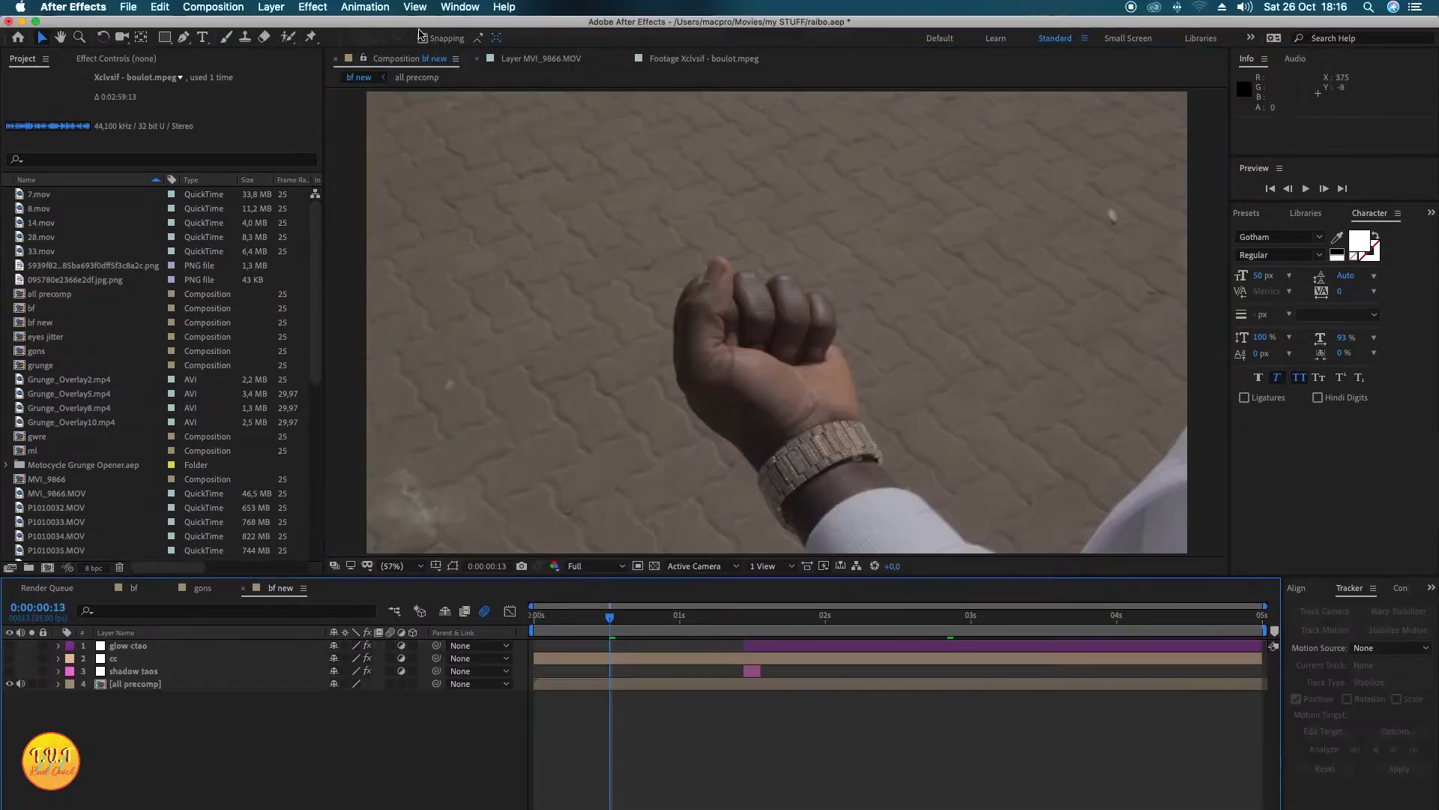
{"action": "left_click", "coordinate": [450, 13]}
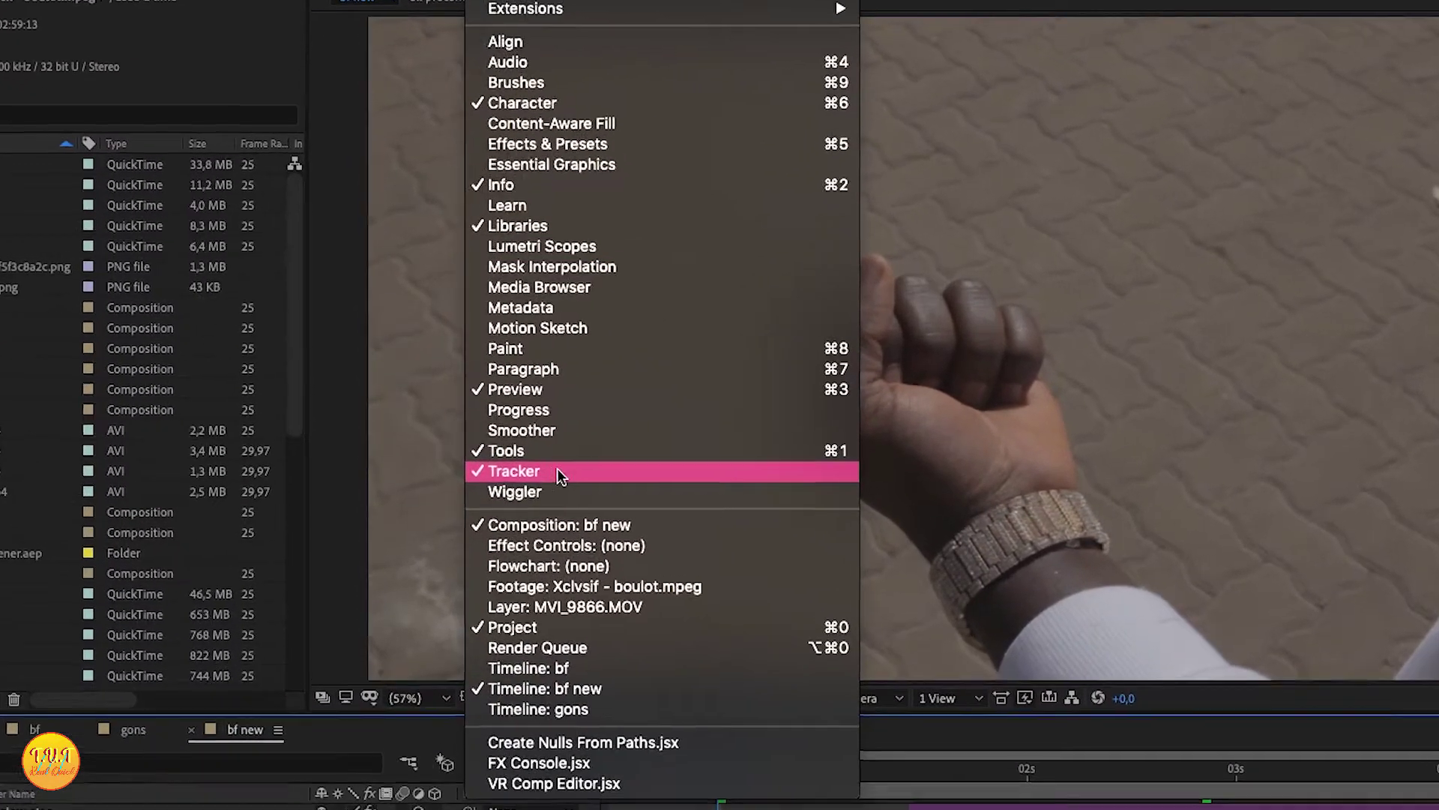
{"action": "left_click", "coordinate": [561, 473]}
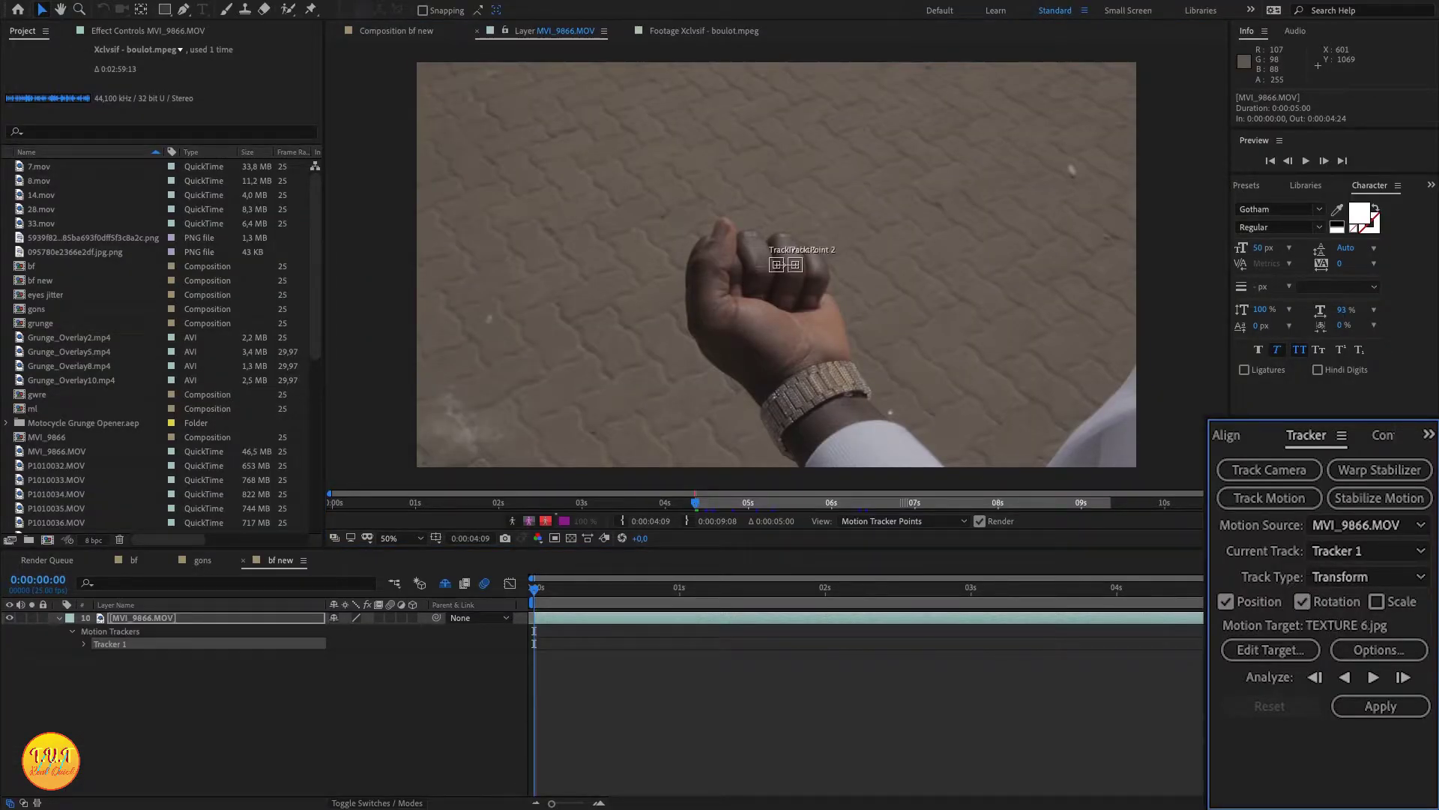
{"action": "left_click_drag", "start_coordinate": [776, 277], "coordinate": [838, 369]}
{"action": "left_click", "coordinate": [1374, 677]}
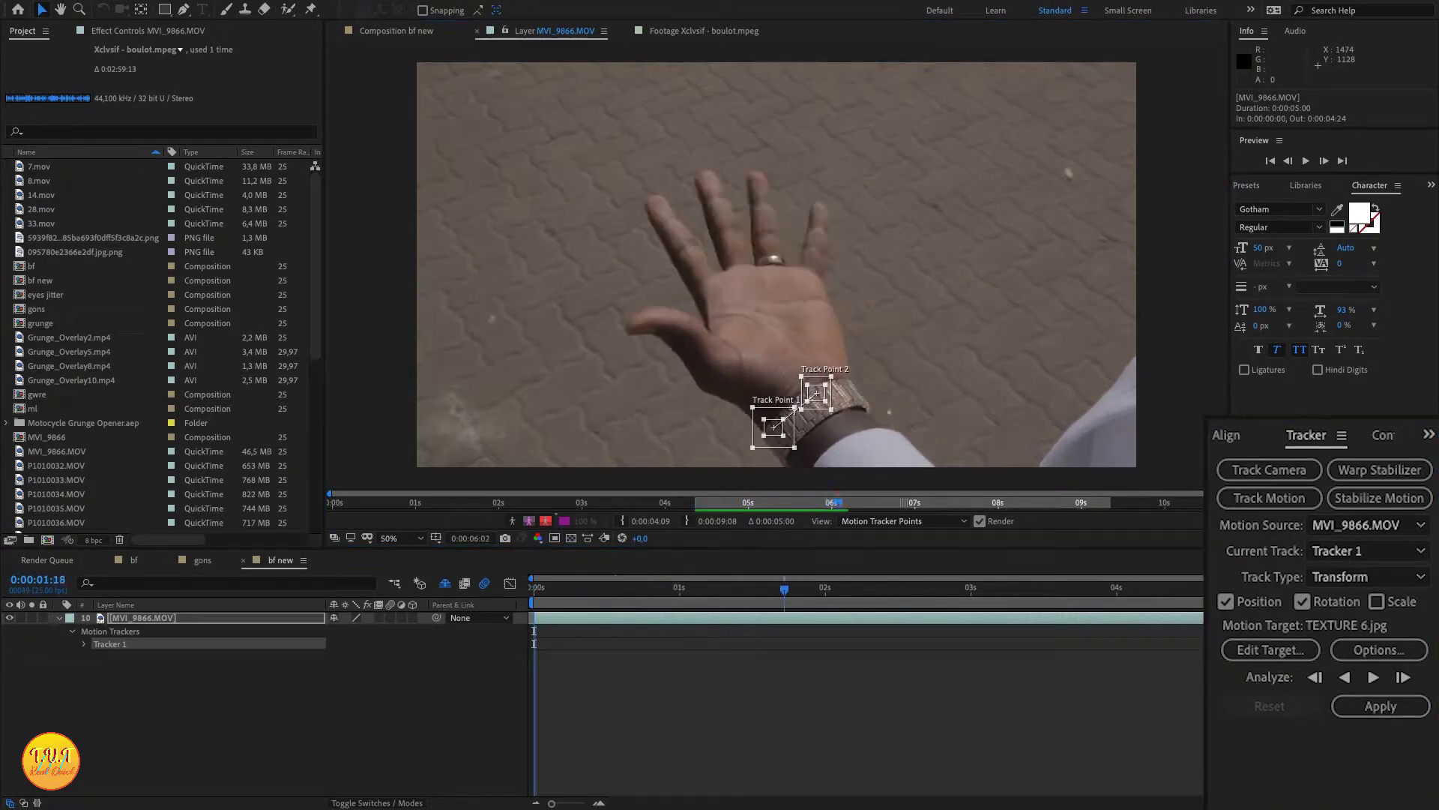
- Create a new null layer and apply the hand tracking data to it
{"action": "left_click", "coordinate": [272, 8]}
{"action": "left_click", "coordinate": [454, 67]}
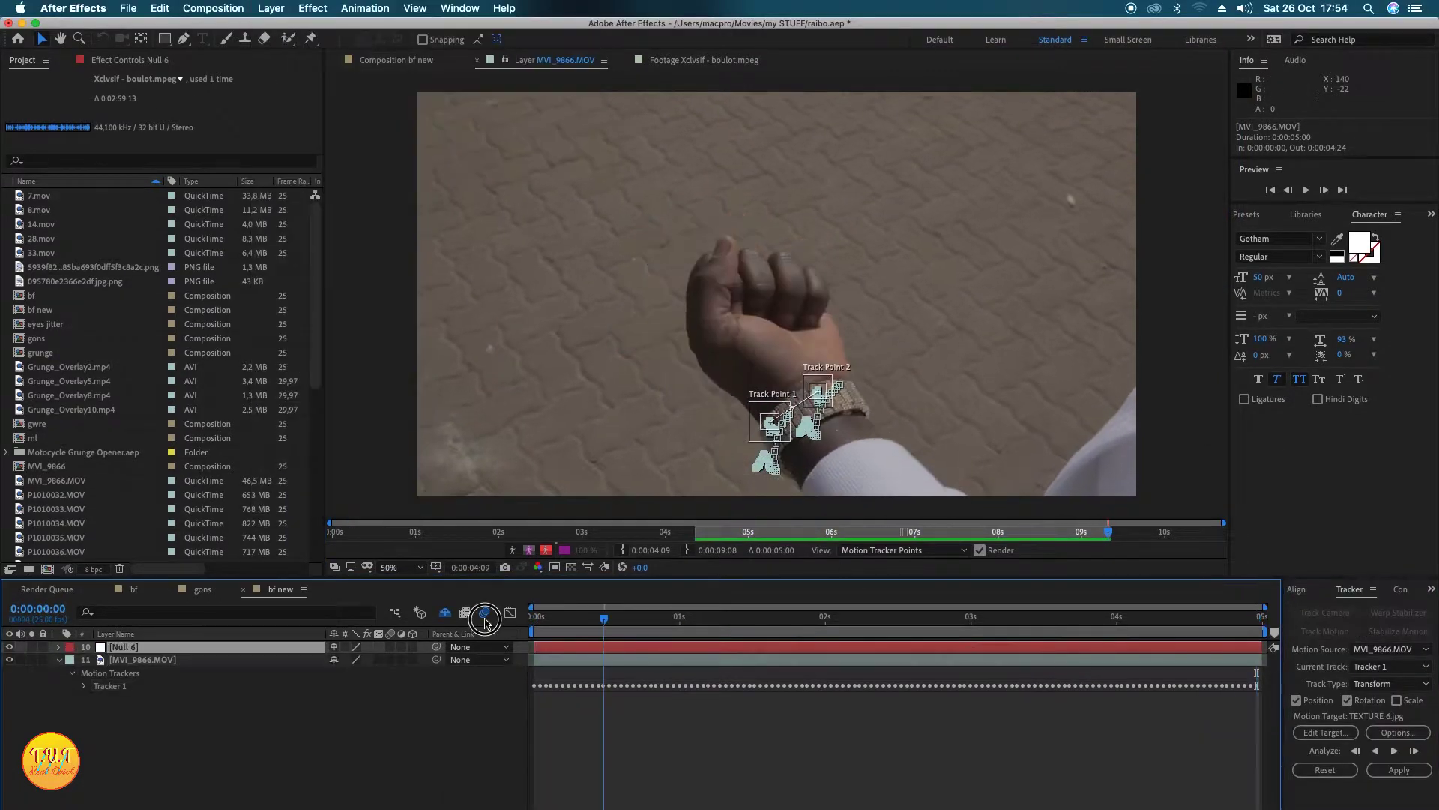
{"action": "left_click", "coordinate": [1270, 650]}
{"action": "key", "text": "Return"}
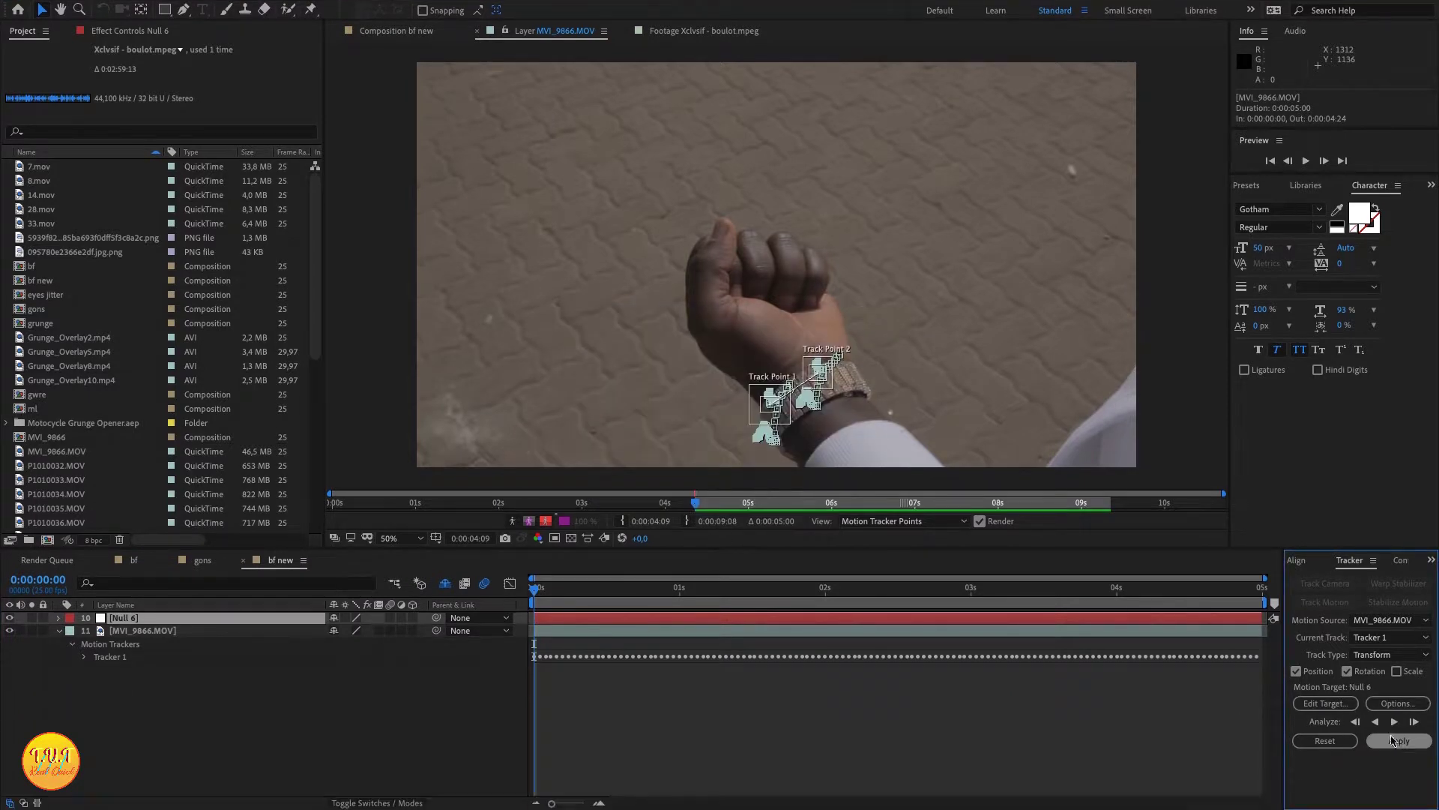
{"action": "left_click", "coordinate": [1396, 742]}
- Confirm the track dimensions, then add a camera parented to the tracked null
{"action": "left_click", "coordinate": [772, 400]}
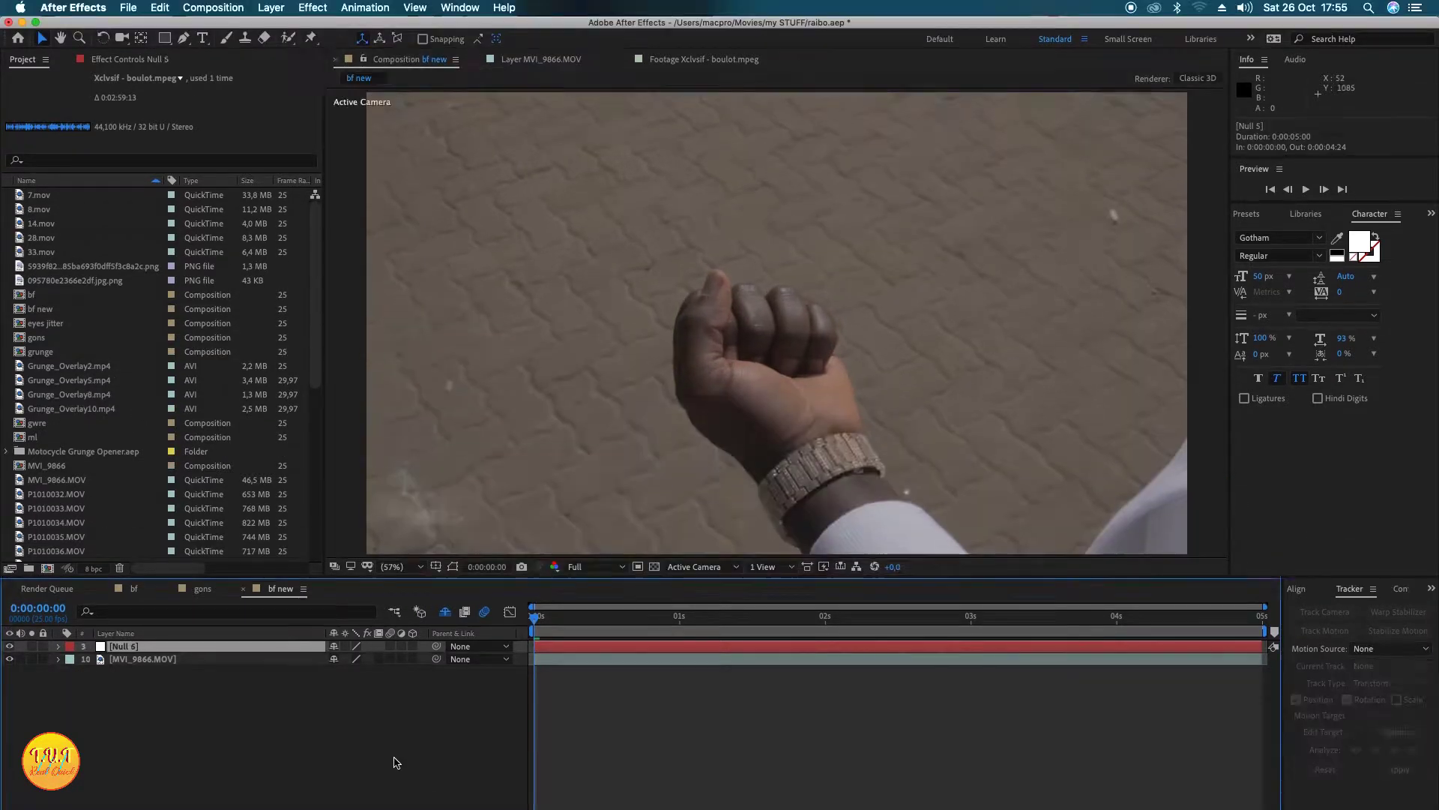
{"action": "left_click", "coordinate": [272, 8]}
{"action": "left_click", "coordinate": [458, 68]}
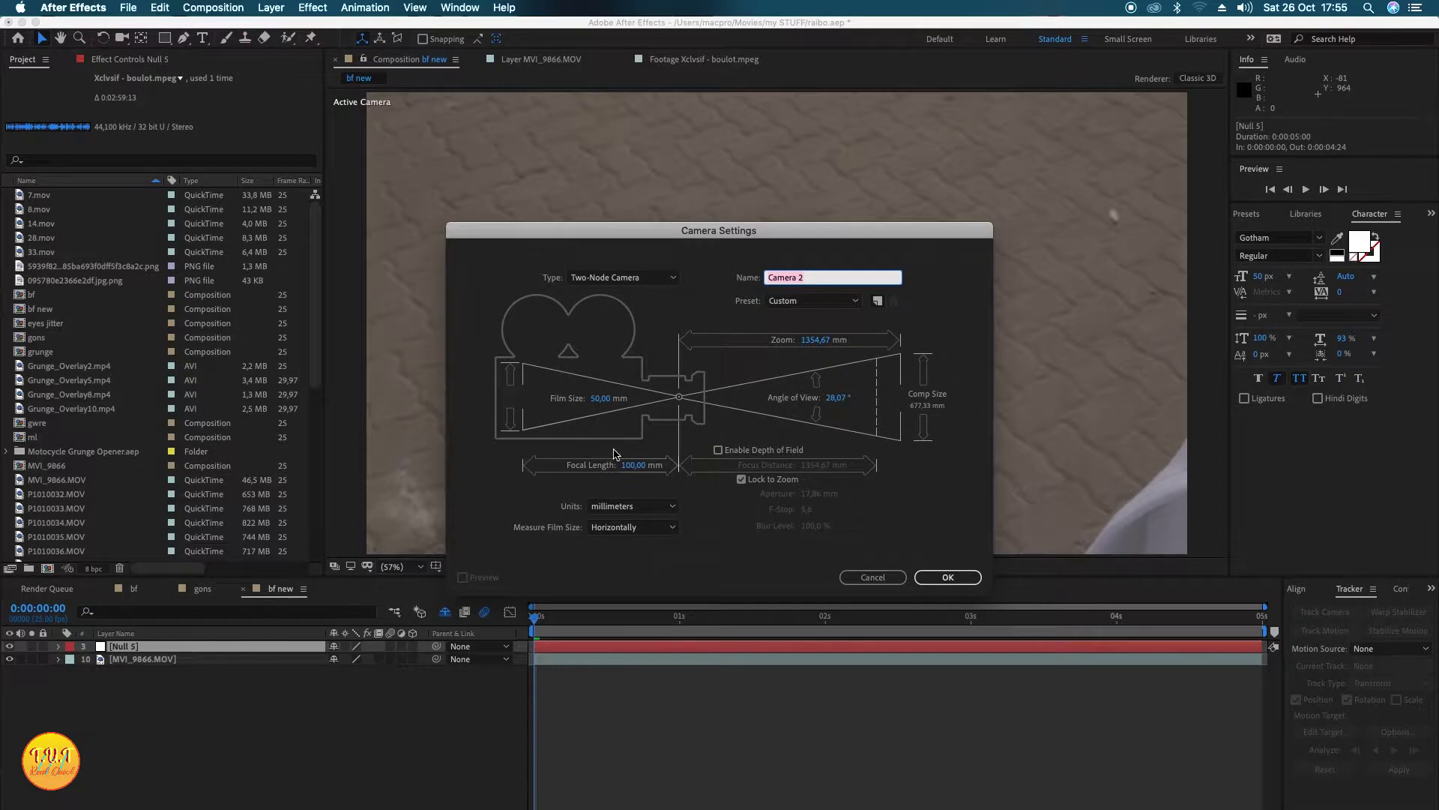
{"action": "key", "text": "Return"}
{"action": "left_click_drag", "start_coordinate": [436, 646], "coordinate": [120, 659]}
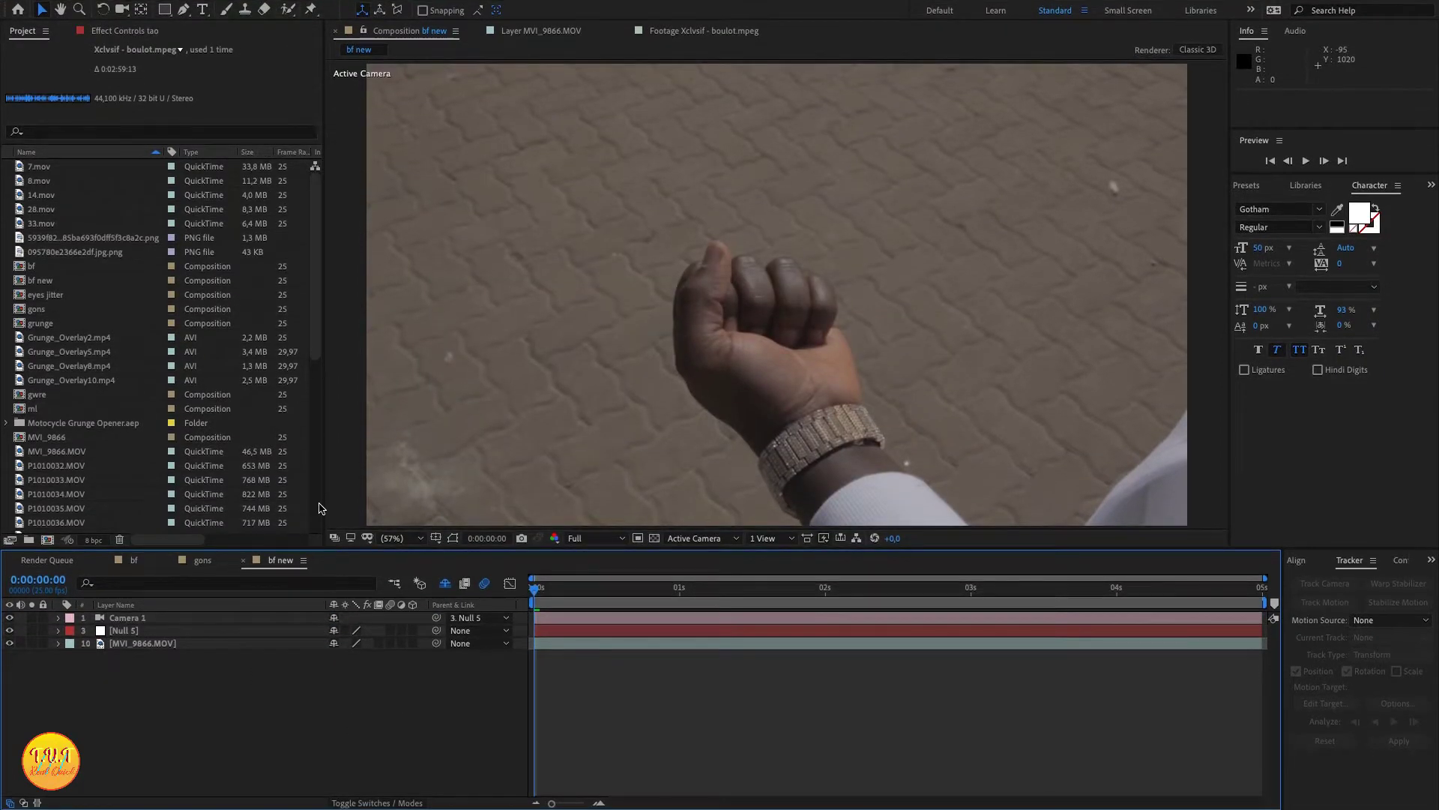
- Create a new red solid layer named 'tao'
{"action": "key", "text": "ctrl+y"}
{"action": "type", "text": "tao"}
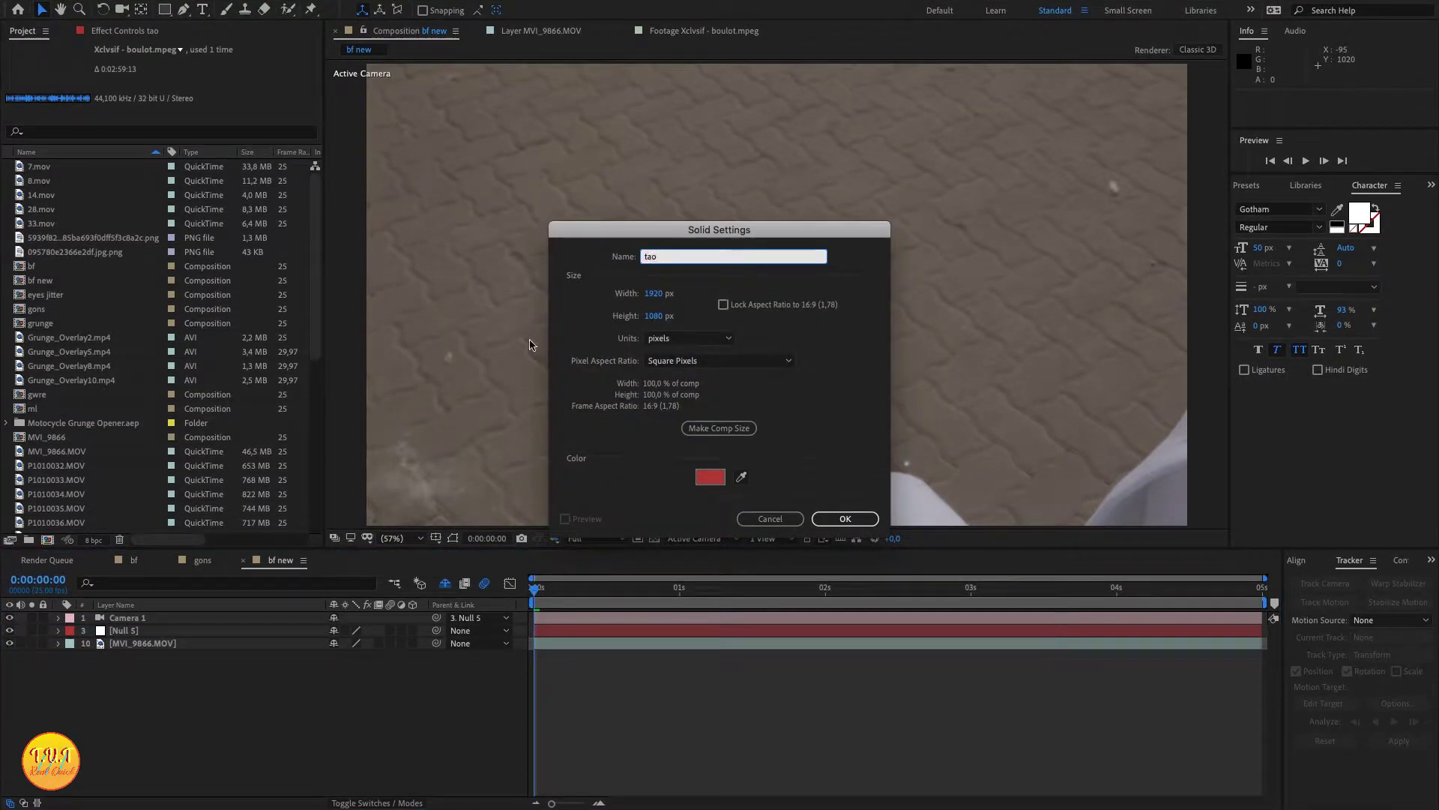
{"action": "left_click", "coordinate": [843, 519]}
- Apply the Tao effect to the solid with Extrude N-gon segment mode and 36 segments
{"action": "key", "text": "ctrl+space"}
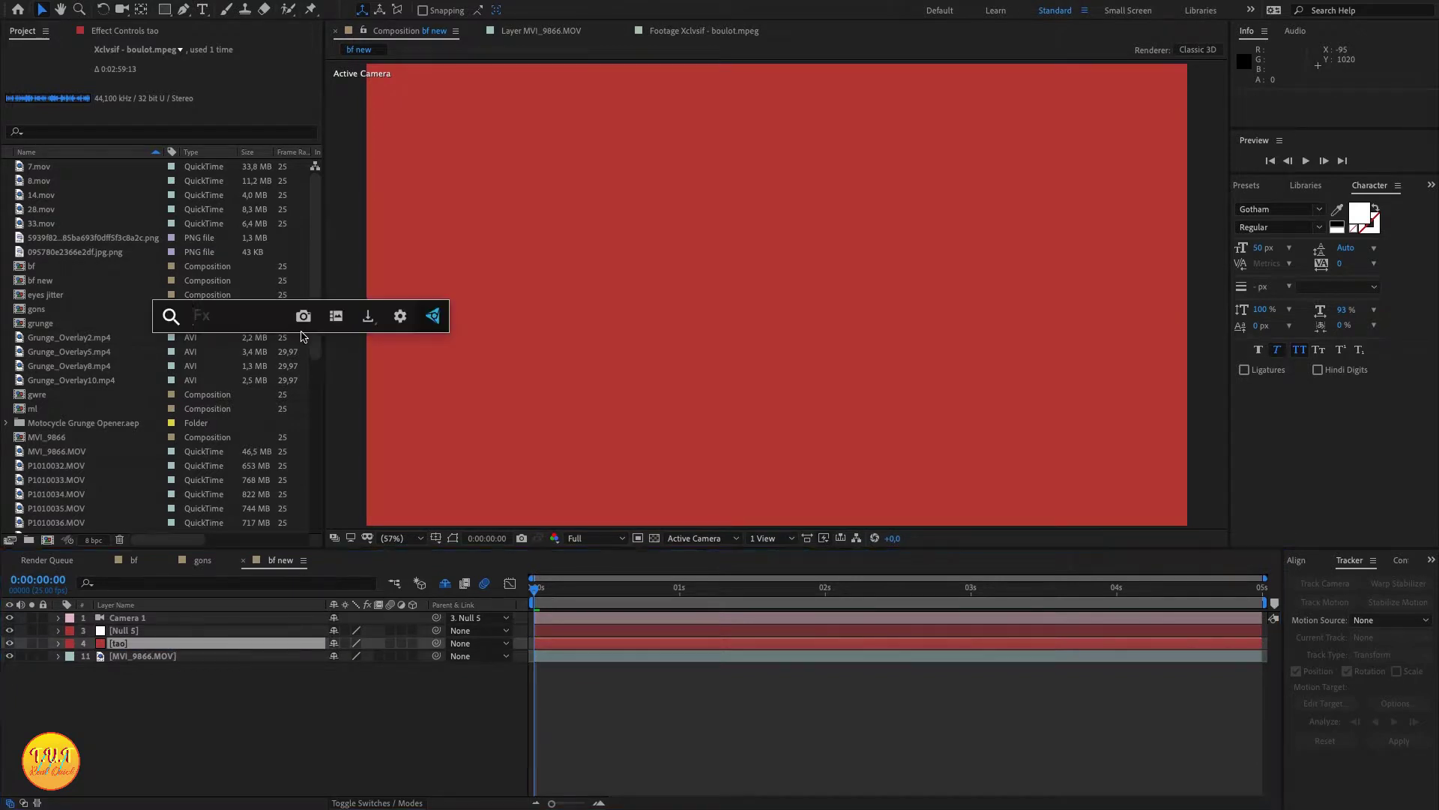
{"action": "type", "text": "tao"}
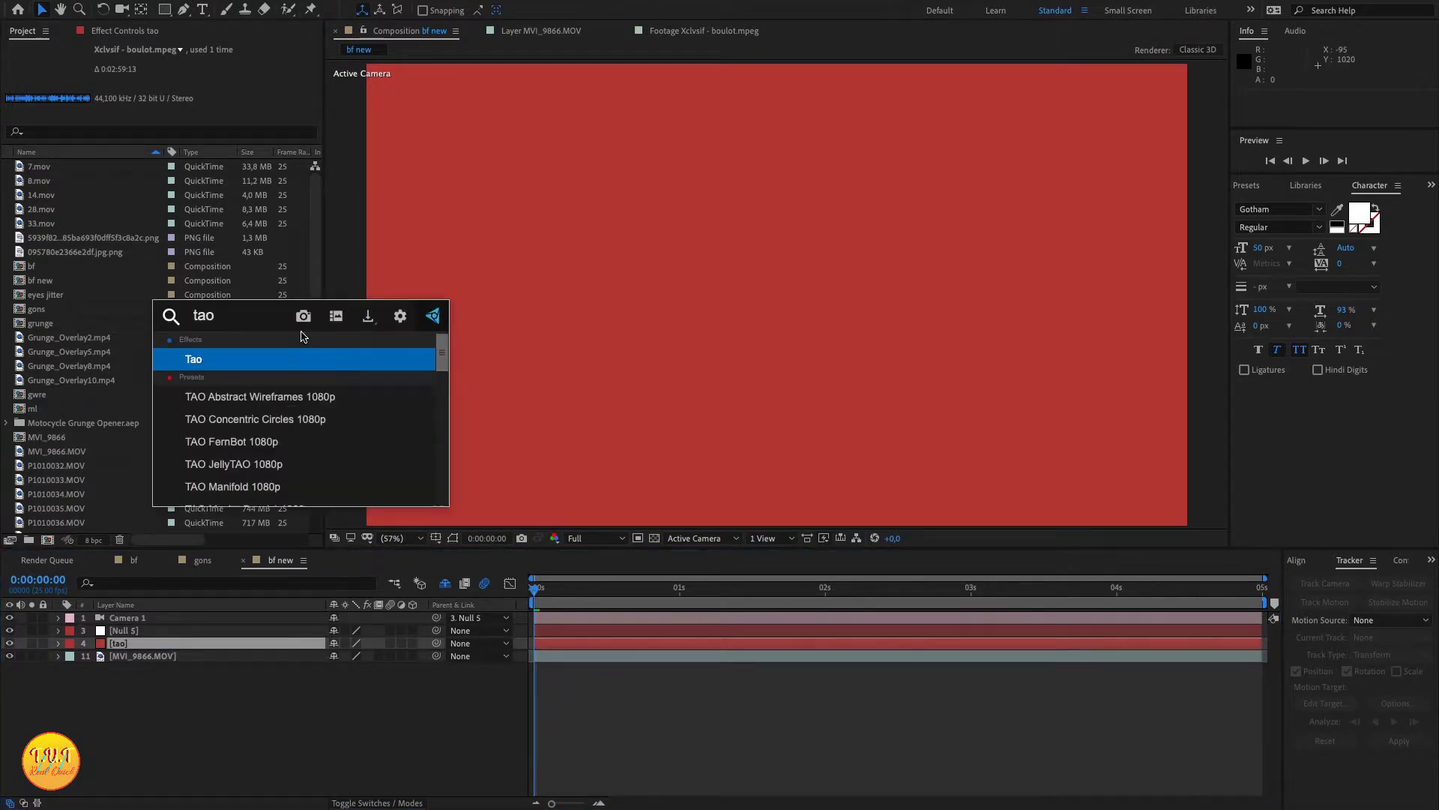
{"action": "key", "text": "Return"}
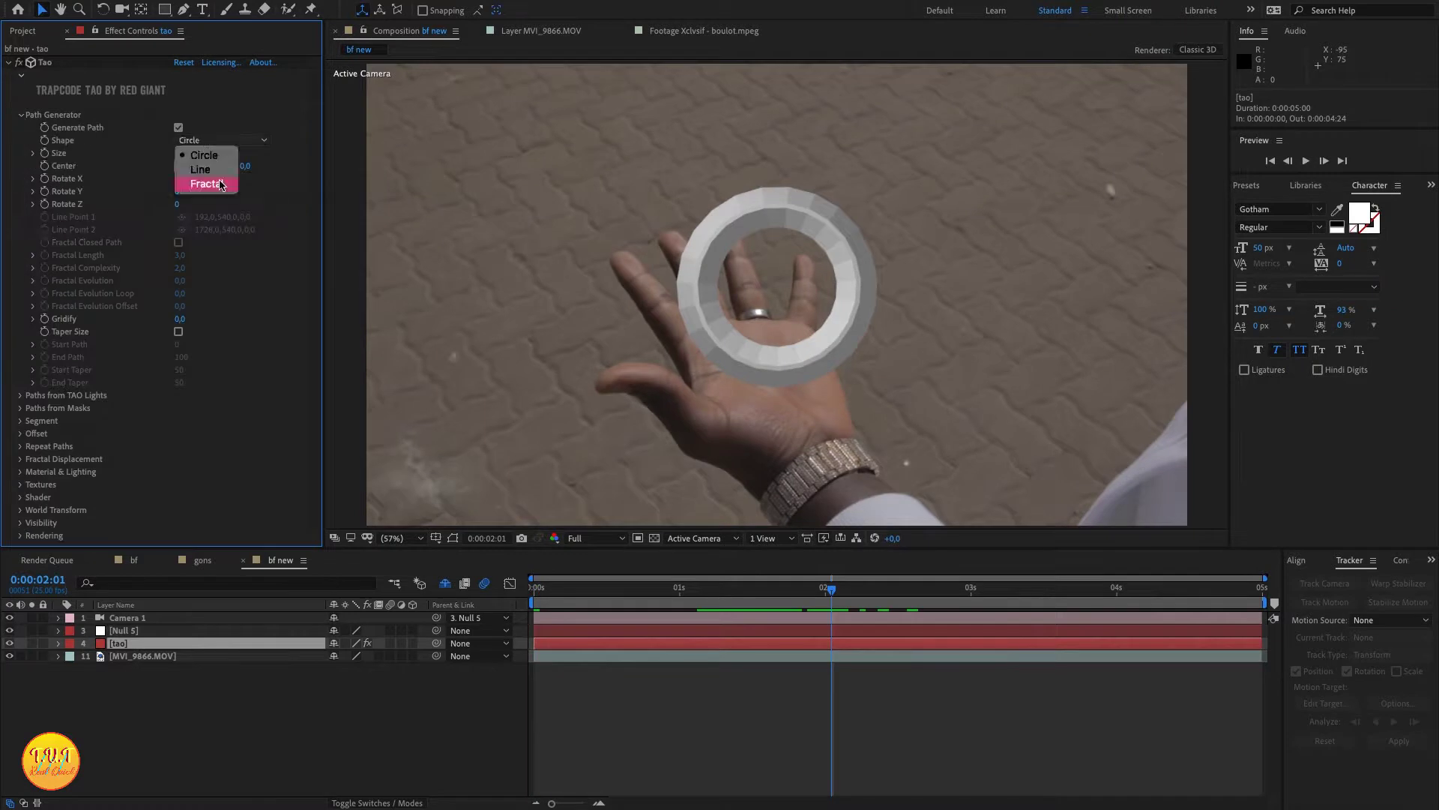
{"action": "left_click", "coordinate": [210, 177]}
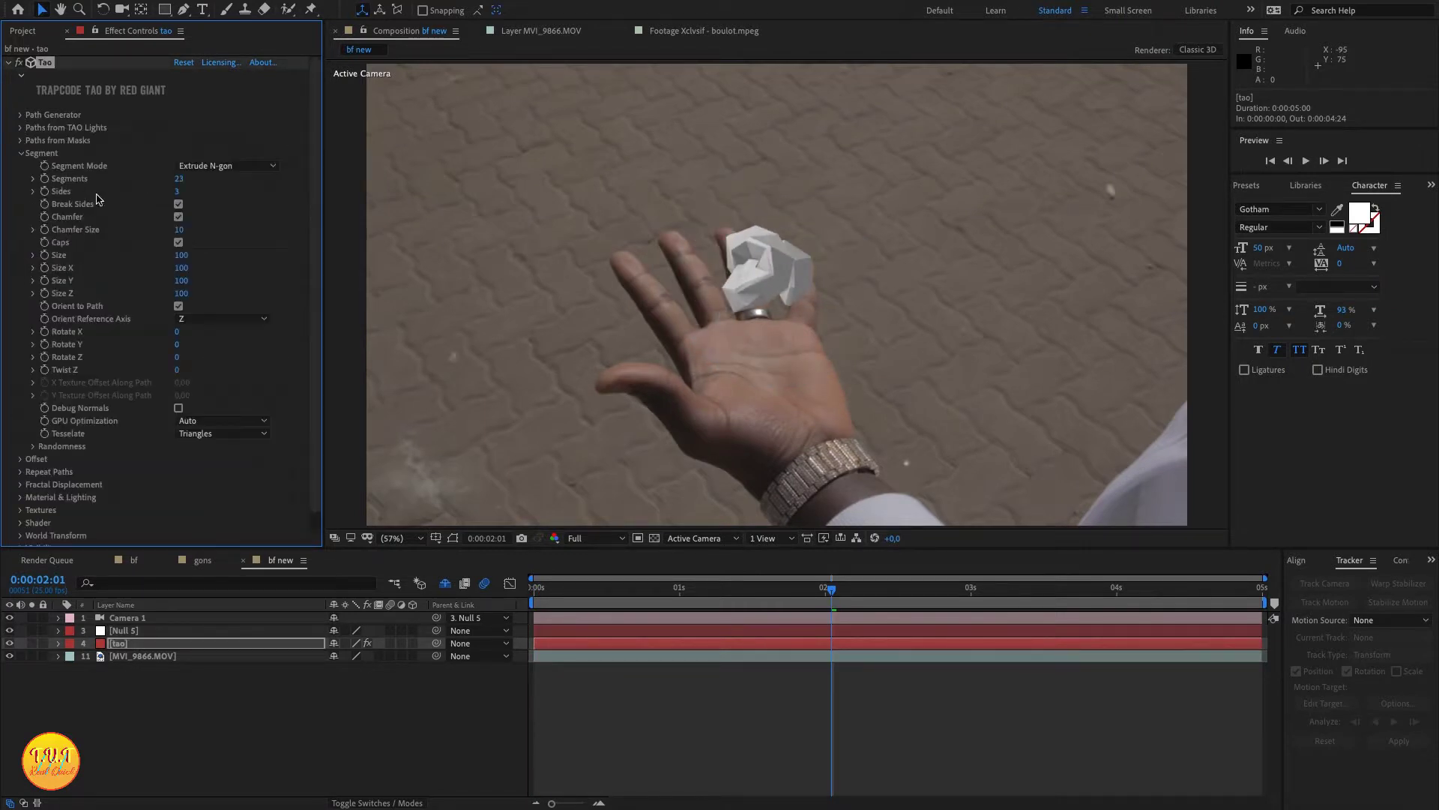
{"action": "left_click_drag", "start_coordinate": [180, 178], "coordinate": [189, 178]}
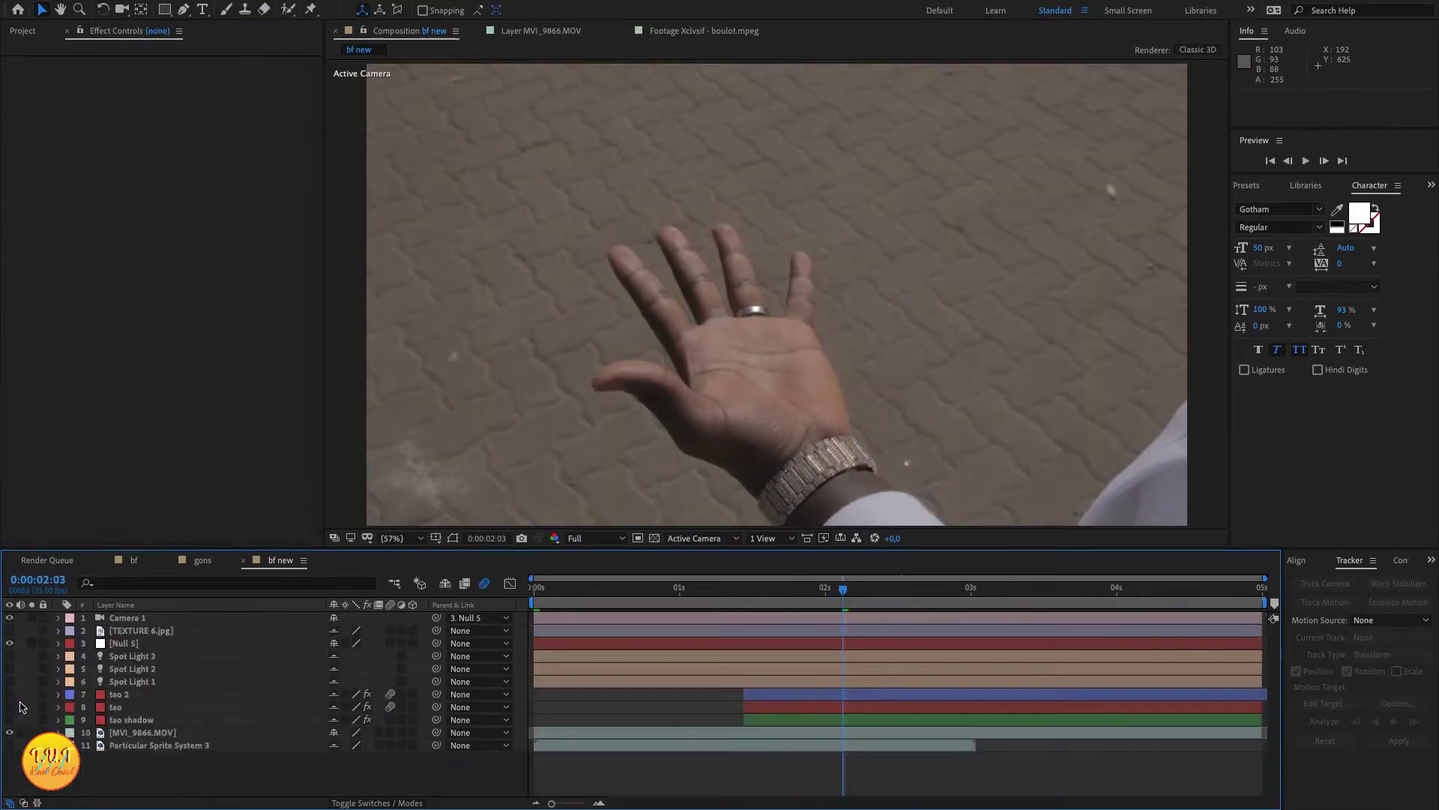
- Set Tao's Color Texture to layer TEXTURE 6.jpg so the object turns dark red
{"action": "left_click", "coordinate": [21, 116]}
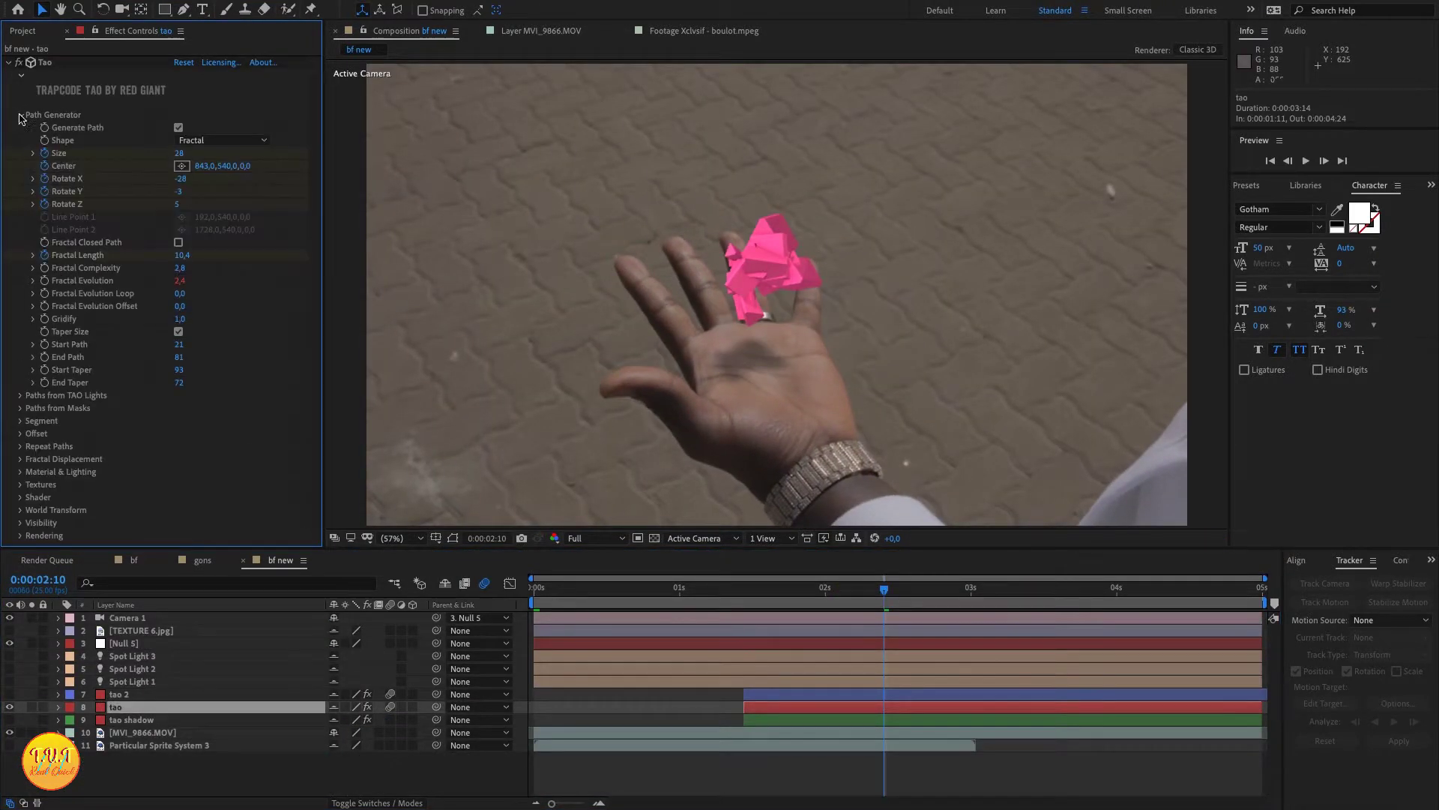
{"action": "left_click", "coordinate": [21, 116]}
{"action": "left_click", "coordinate": [21, 191]}
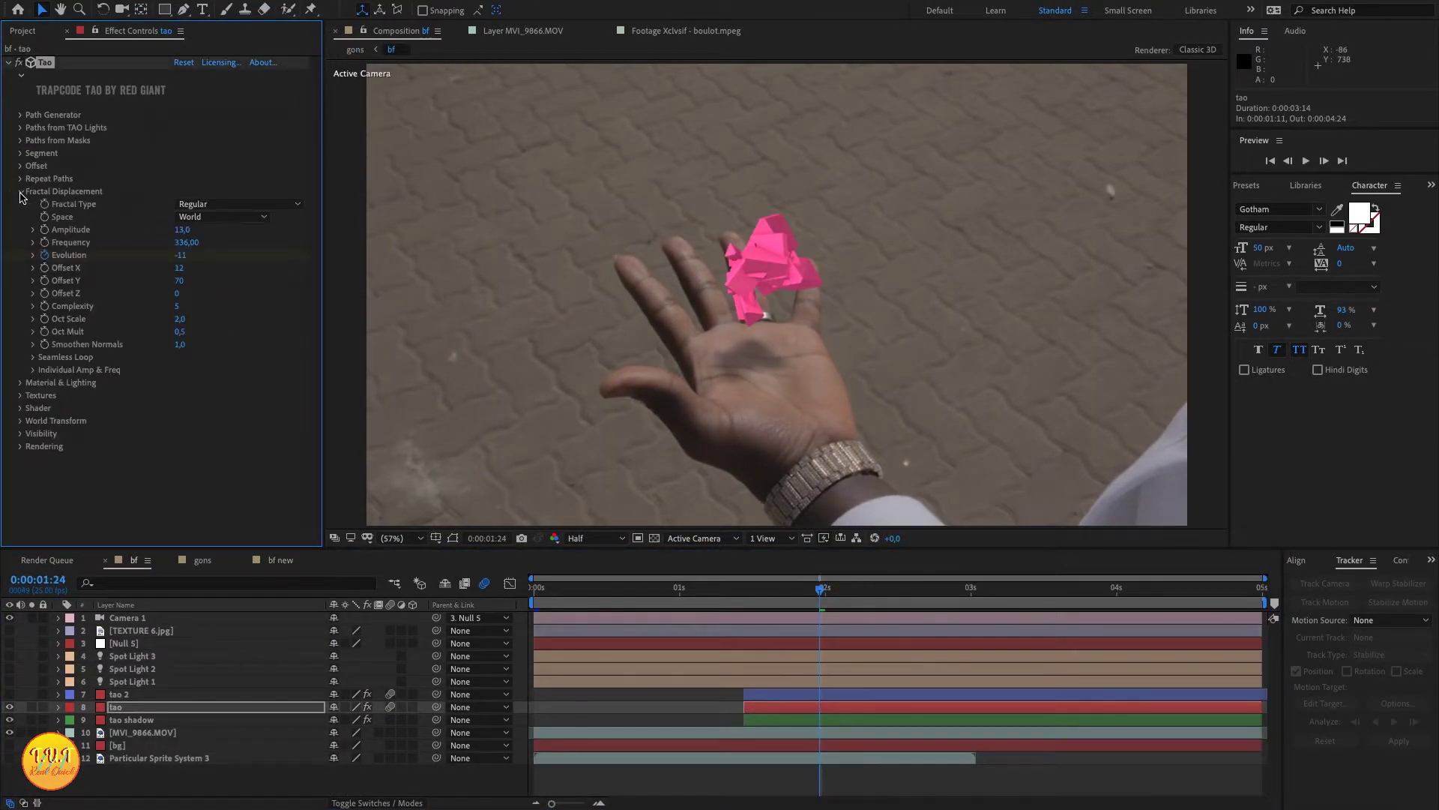
{"action": "left_click", "coordinate": [21, 192]}
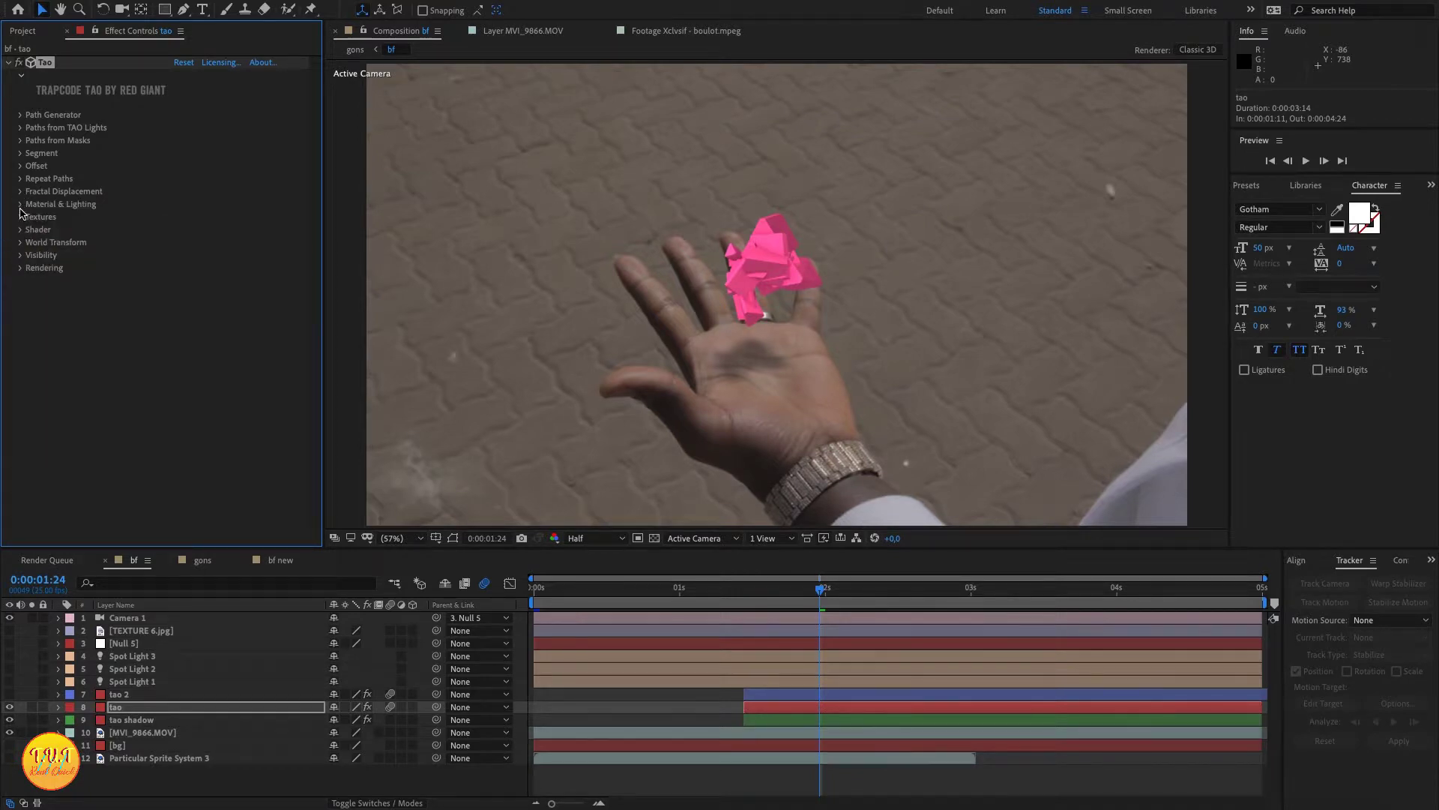
{"action": "left_click", "coordinate": [21, 217]}
{"action": "left_click", "coordinate": [186, 232]}
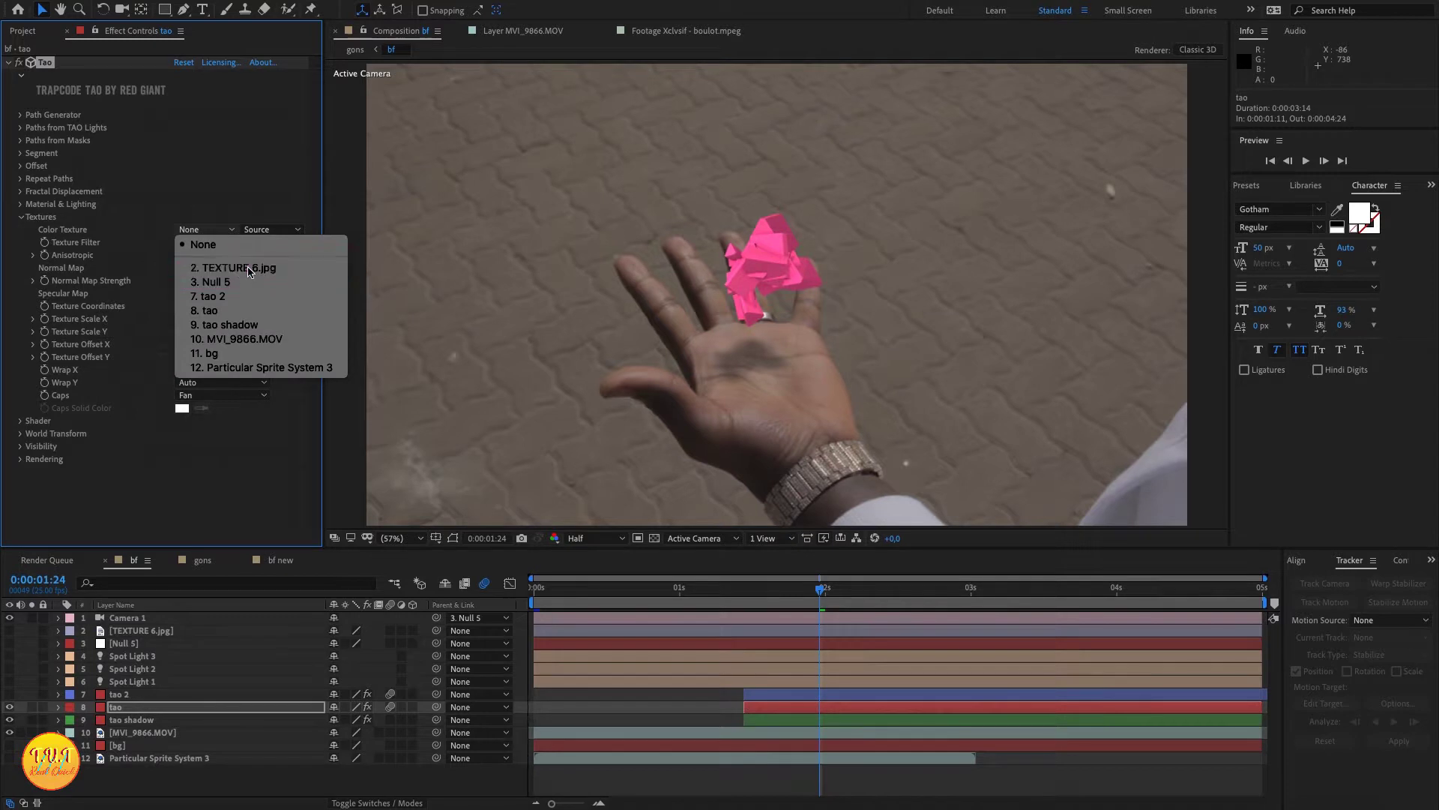
{"action": "left_click", "coordinate": [240, 268]}
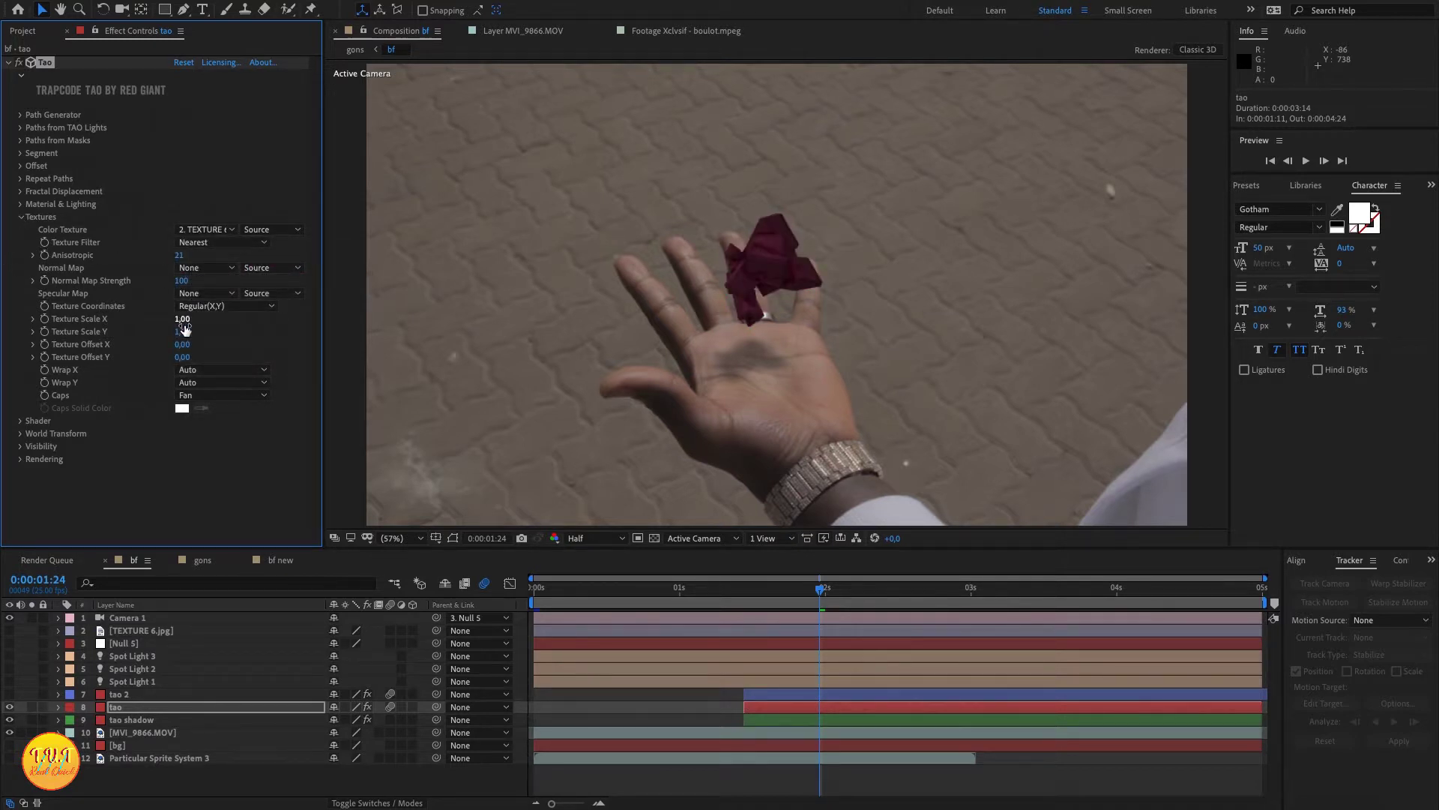
{"action": "left_click", "coordinate": [21, 217]}
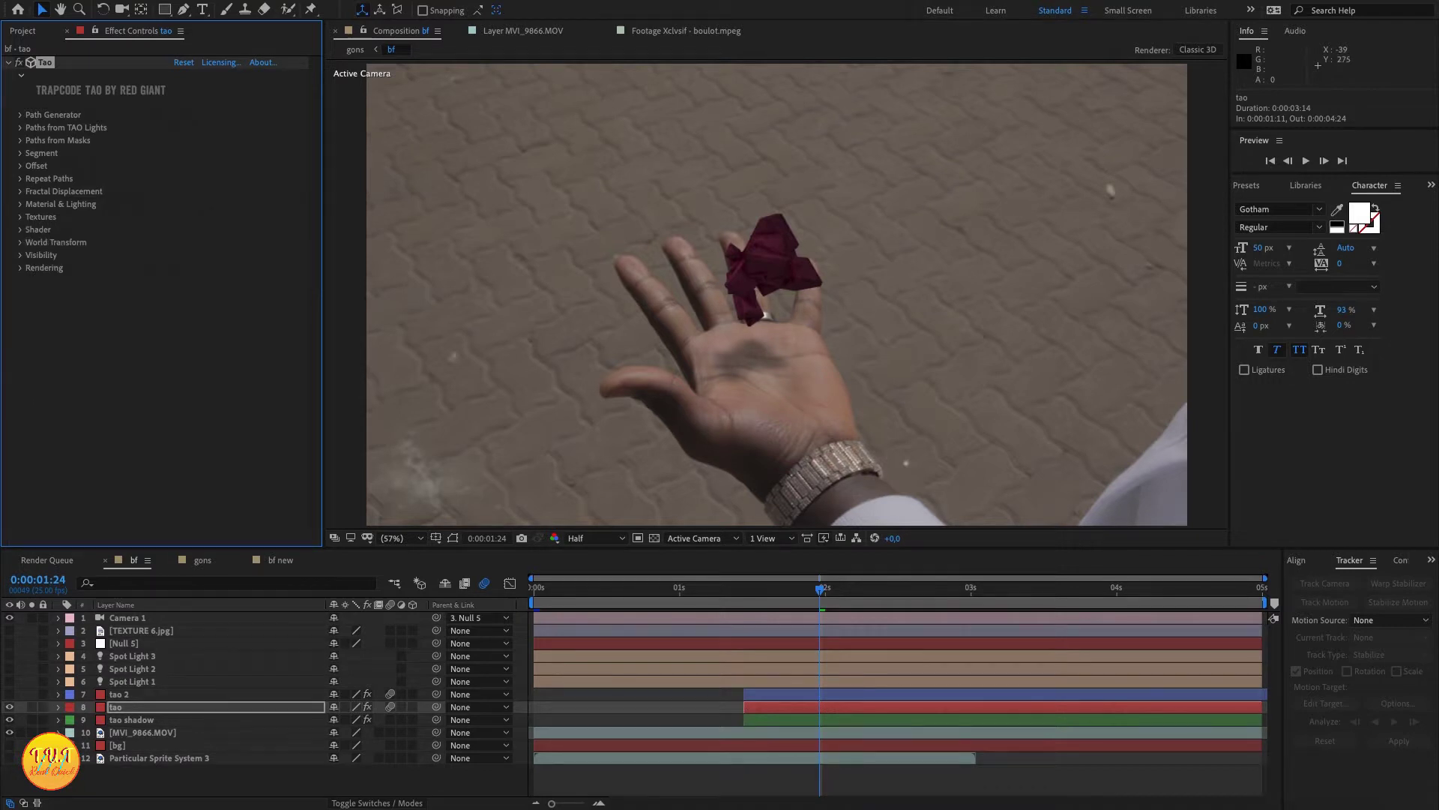
- Add a spot light in bf new, check the lit object at an earlier frame, and select tao 2
{"action": "left_click", "coordinate": [281, 560]}
{"action": "key", "text": "ctrl+alt+shift+l"}
{"action": "left_click_drag", "start_coordinate": [742, 202], "coordinate": [558, 144]}
{"action": "left_click", "coordinate": [617, 516]}
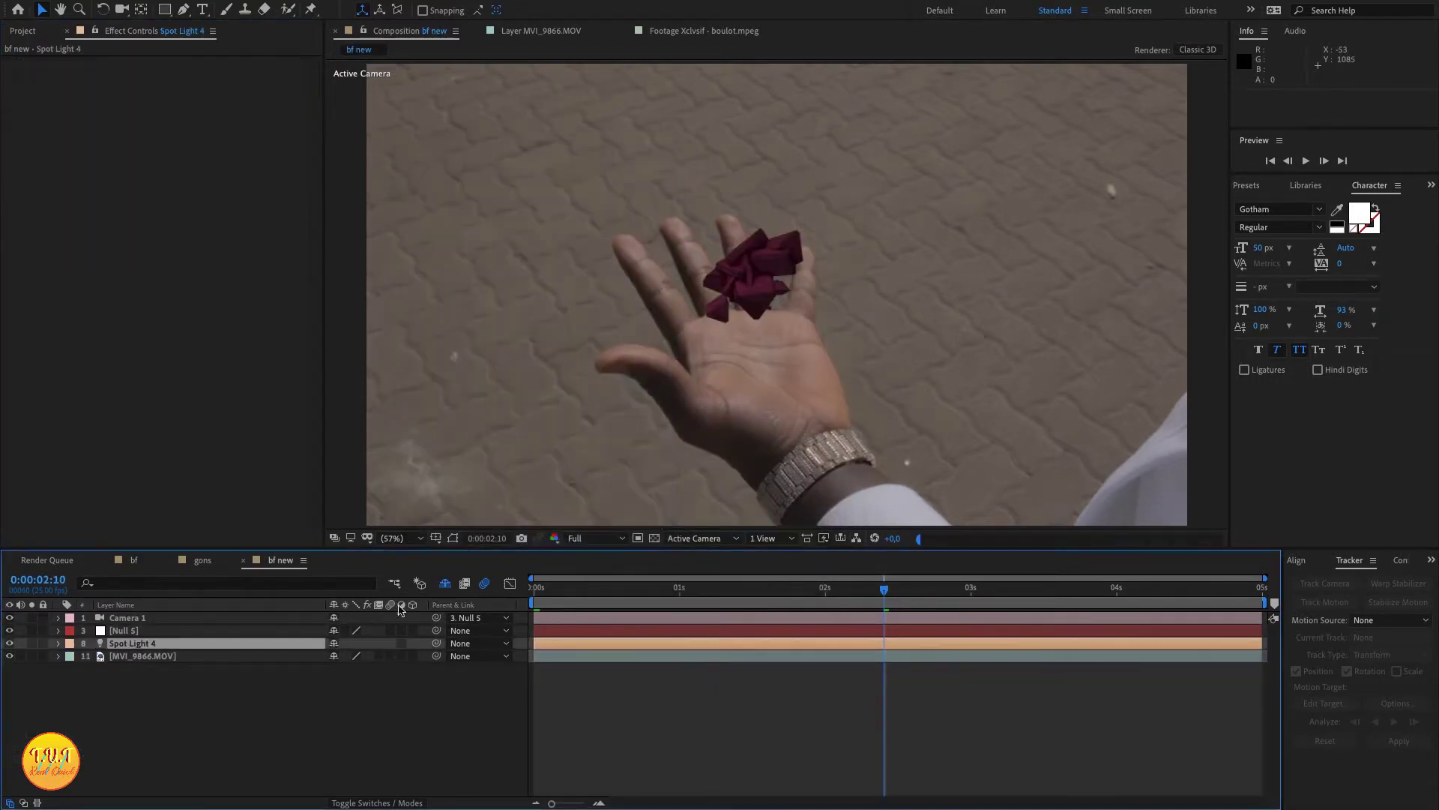
{"action": "left_click", "coordinate": [225, 655]}
{"action": "left_click_drag", "start_coordinate": [681, 588], "coordinate": [790, 588]}
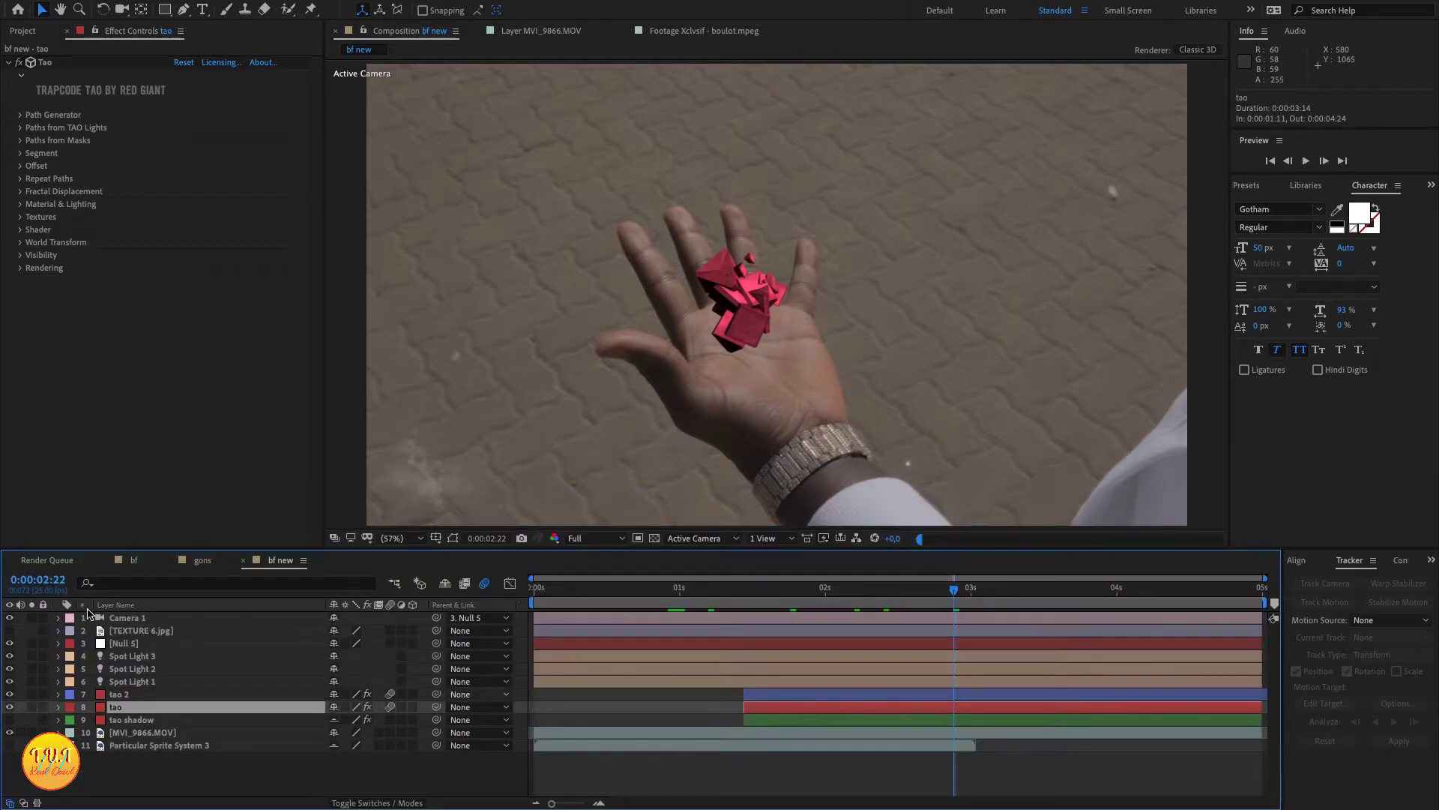
{"action": "left_click", "coordinate": [147, 695]}
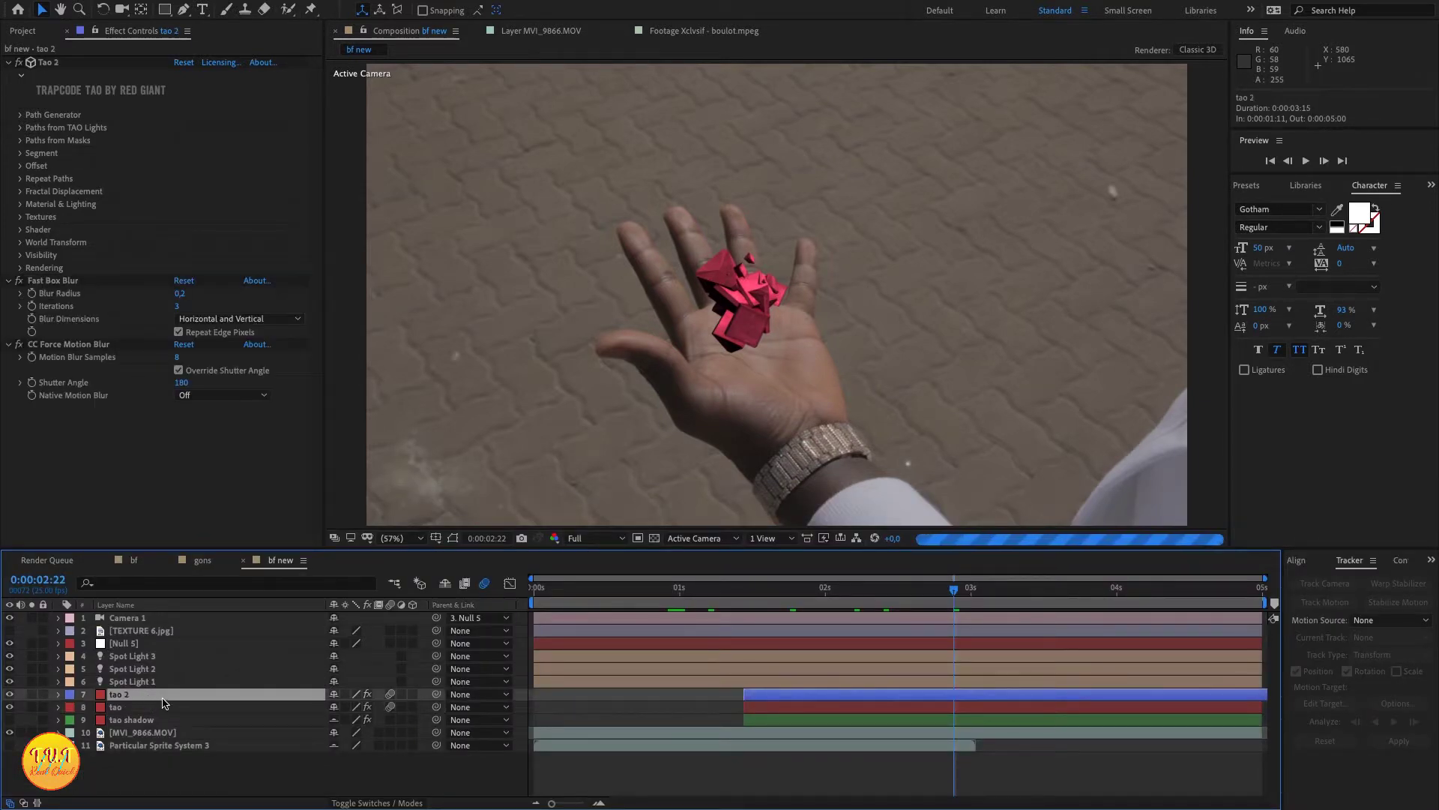
{"action": "left_click", "coordinate": [91, 441]}
{"action": "left_click", "coordinate": [60, 282]}
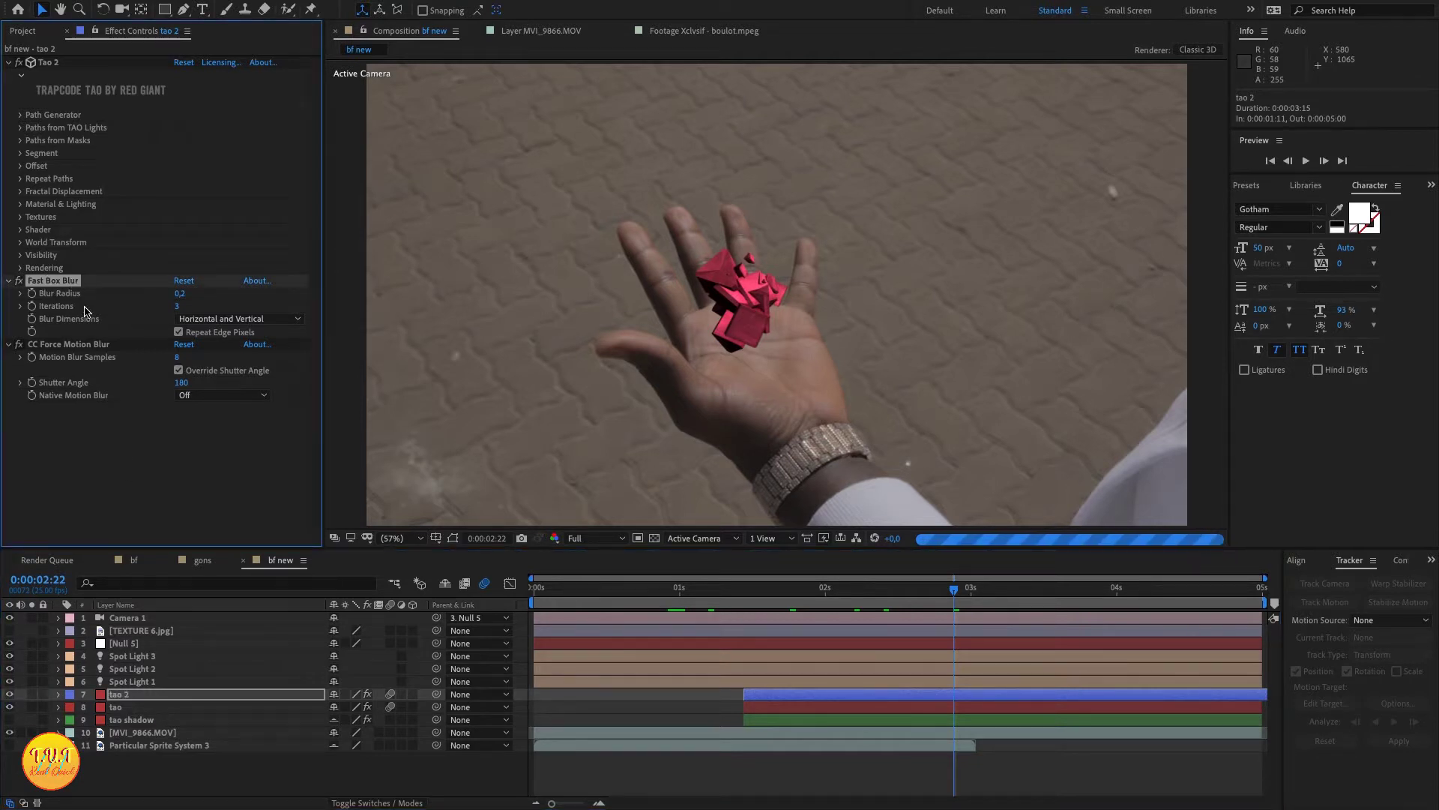
{"action": "left_click", "coordinate": [84, 345], "text": "ctrl"}
{"action": "key", "text": "Delete"}
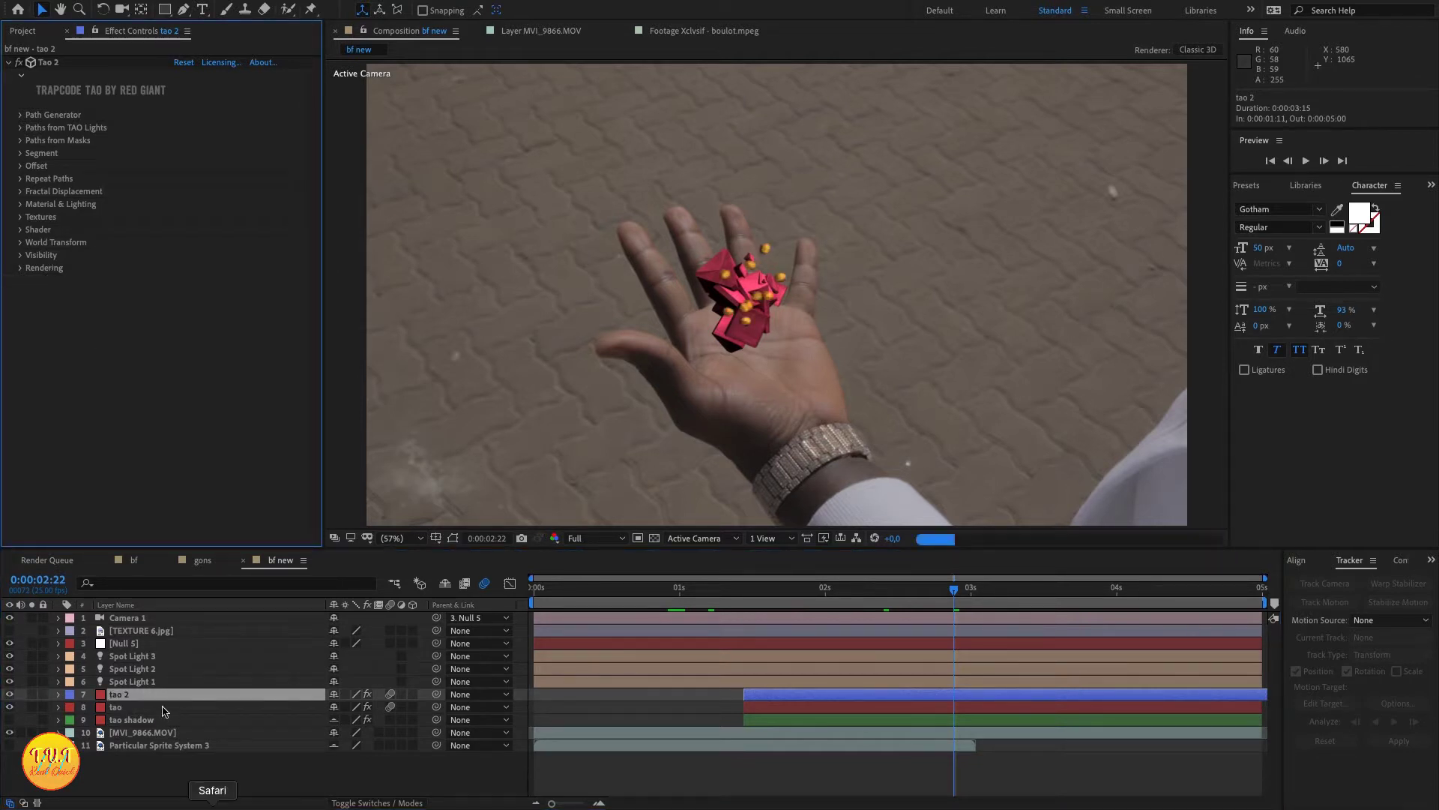
{"action": "left_click_drag", "start_coordinate": [964, 593], "coordinate": [914, 592]}
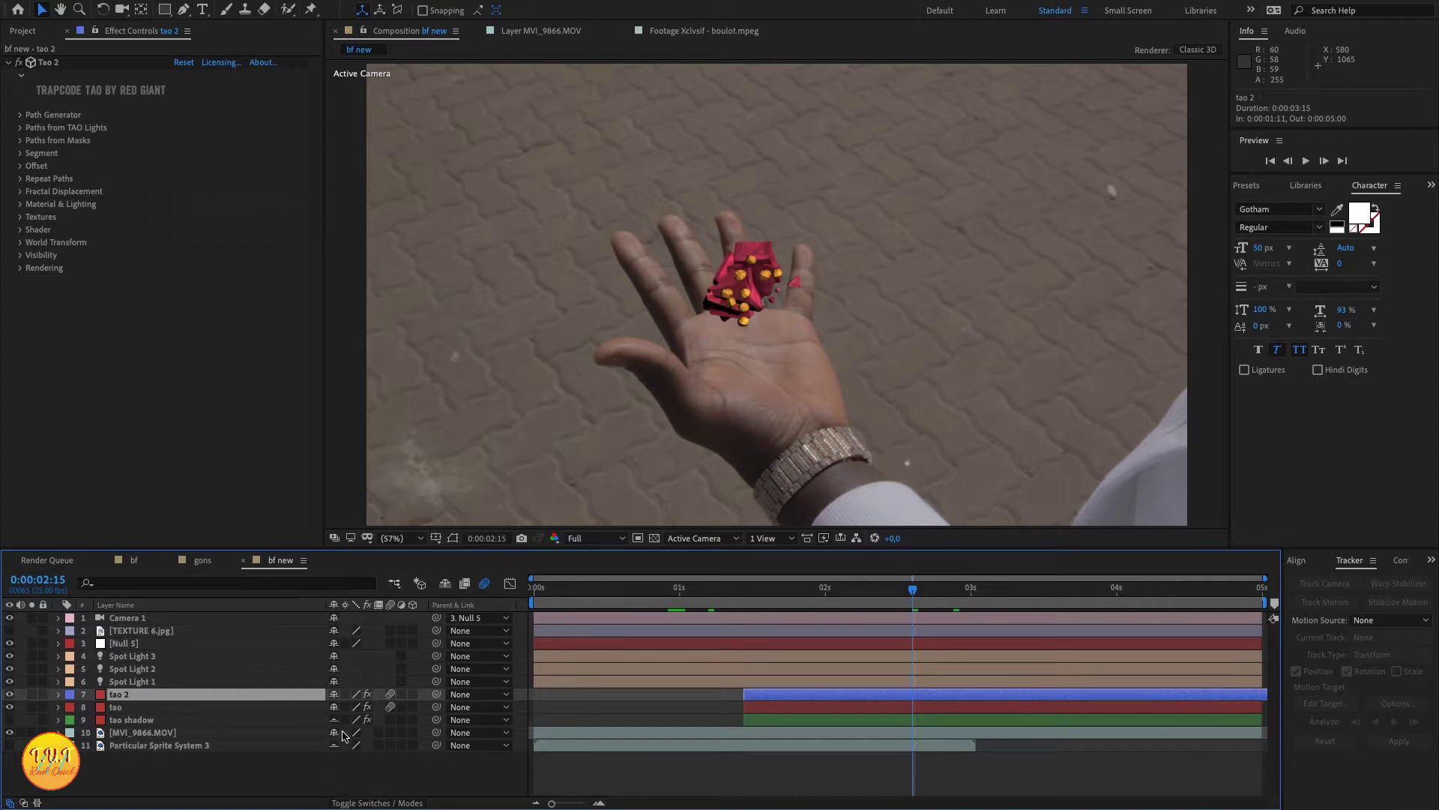
{"action": "left_click", "coordinate": [482, 583]}
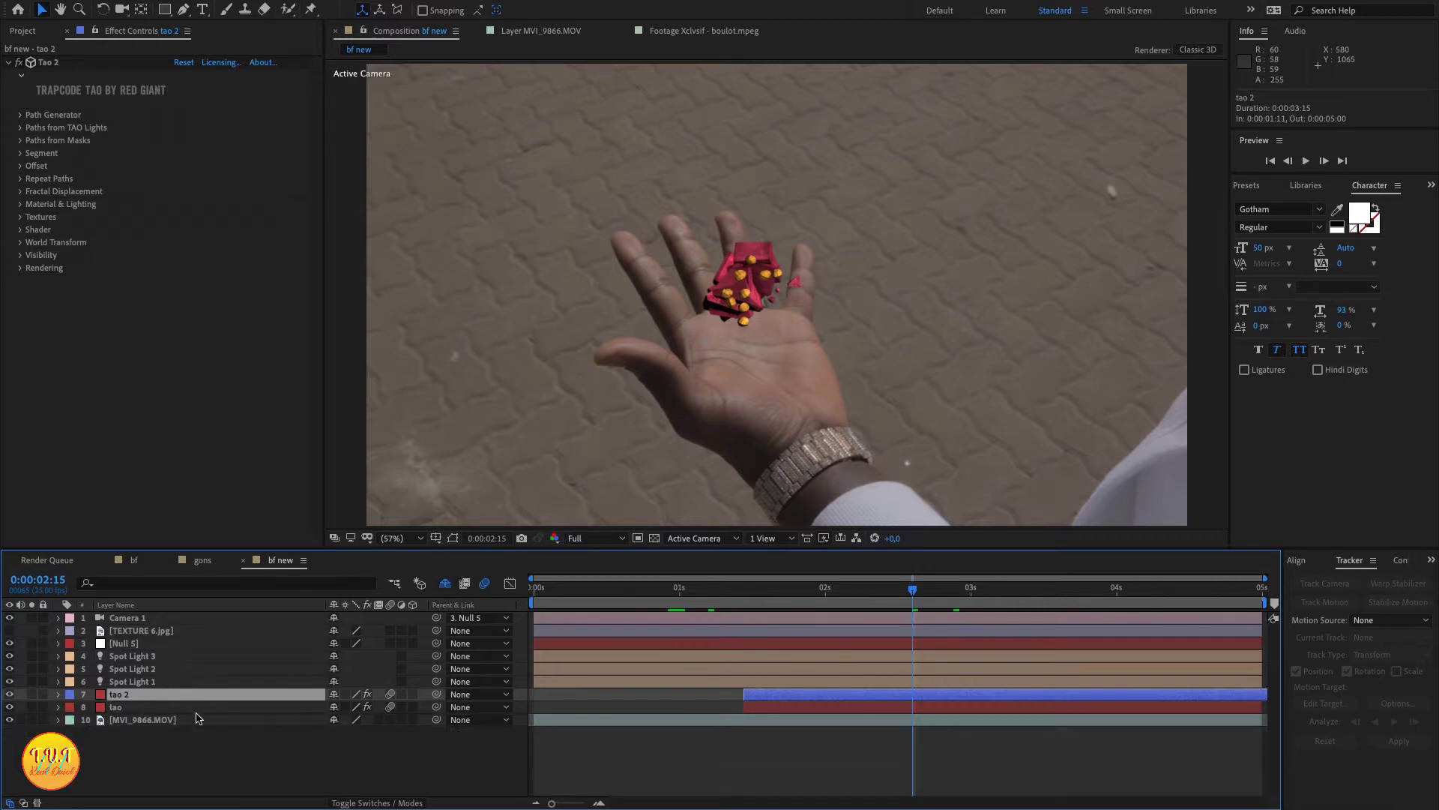
{"action": "left_click", "coordinate": [129, 712]}
{"action": "left_click", "coordinate": [484, 583]}
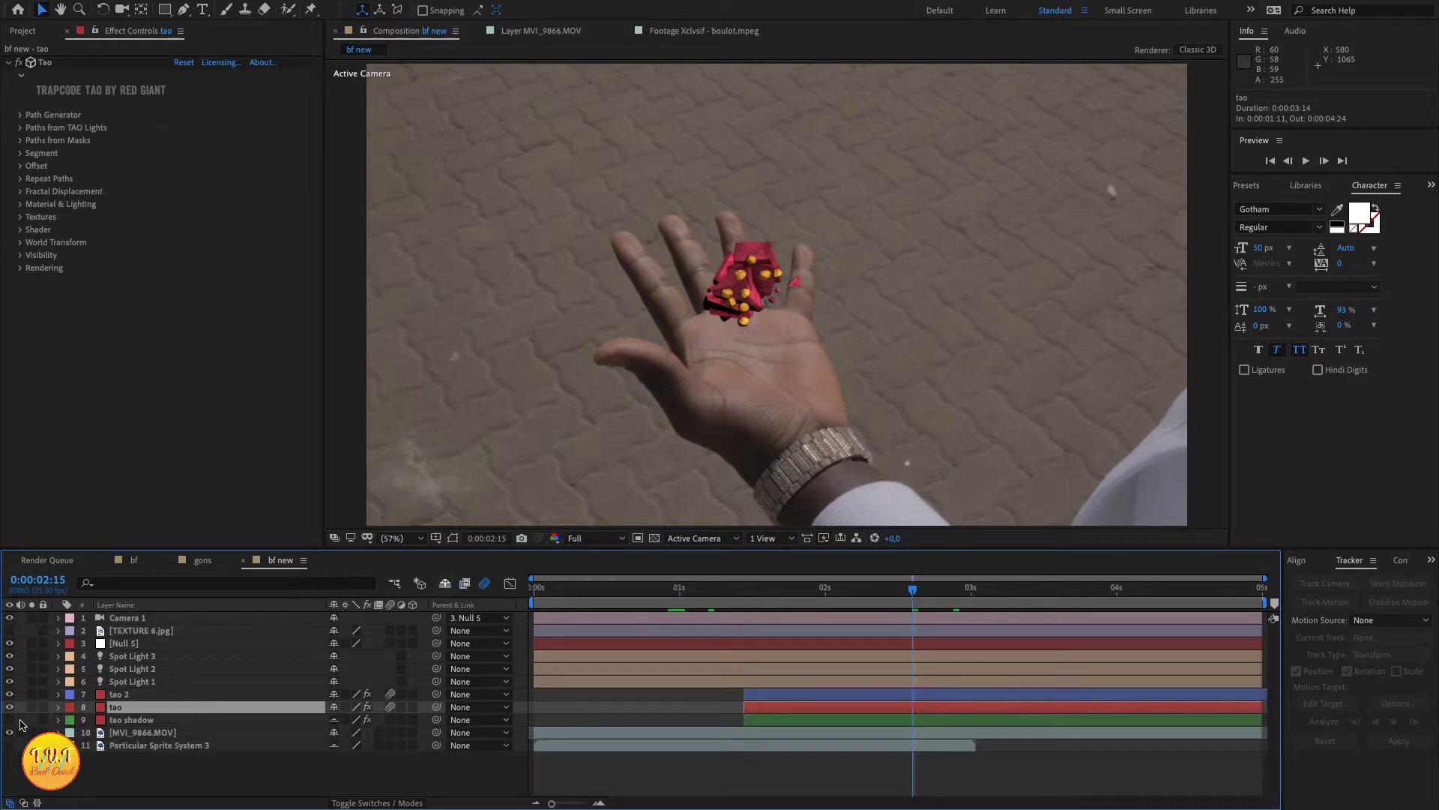
{"action": "left_click", "coordinate": [219, 722]}
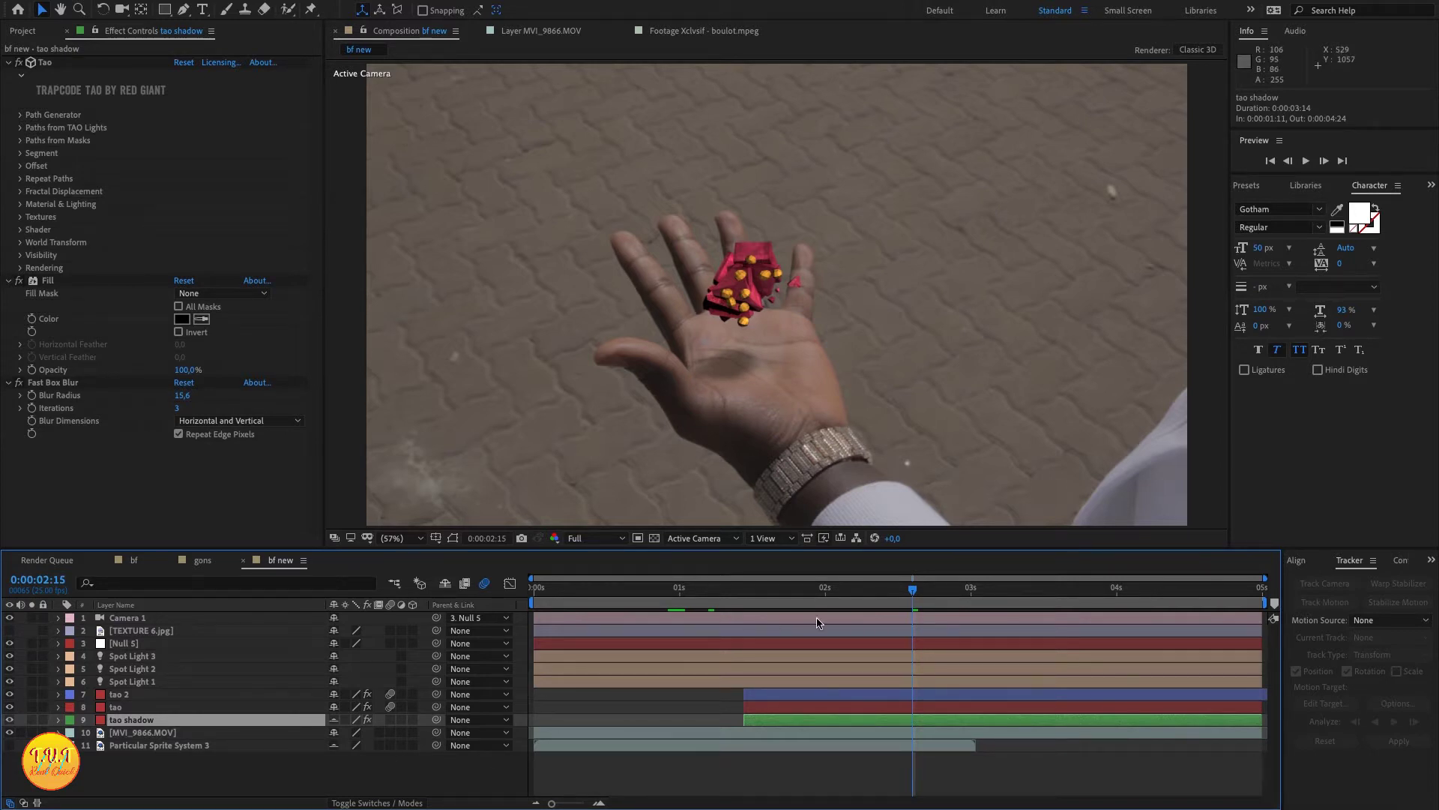
{"action": "left_click", "coordinate": [143, 696]}
{"action": "left_click", "coordinate": [132, 708]}
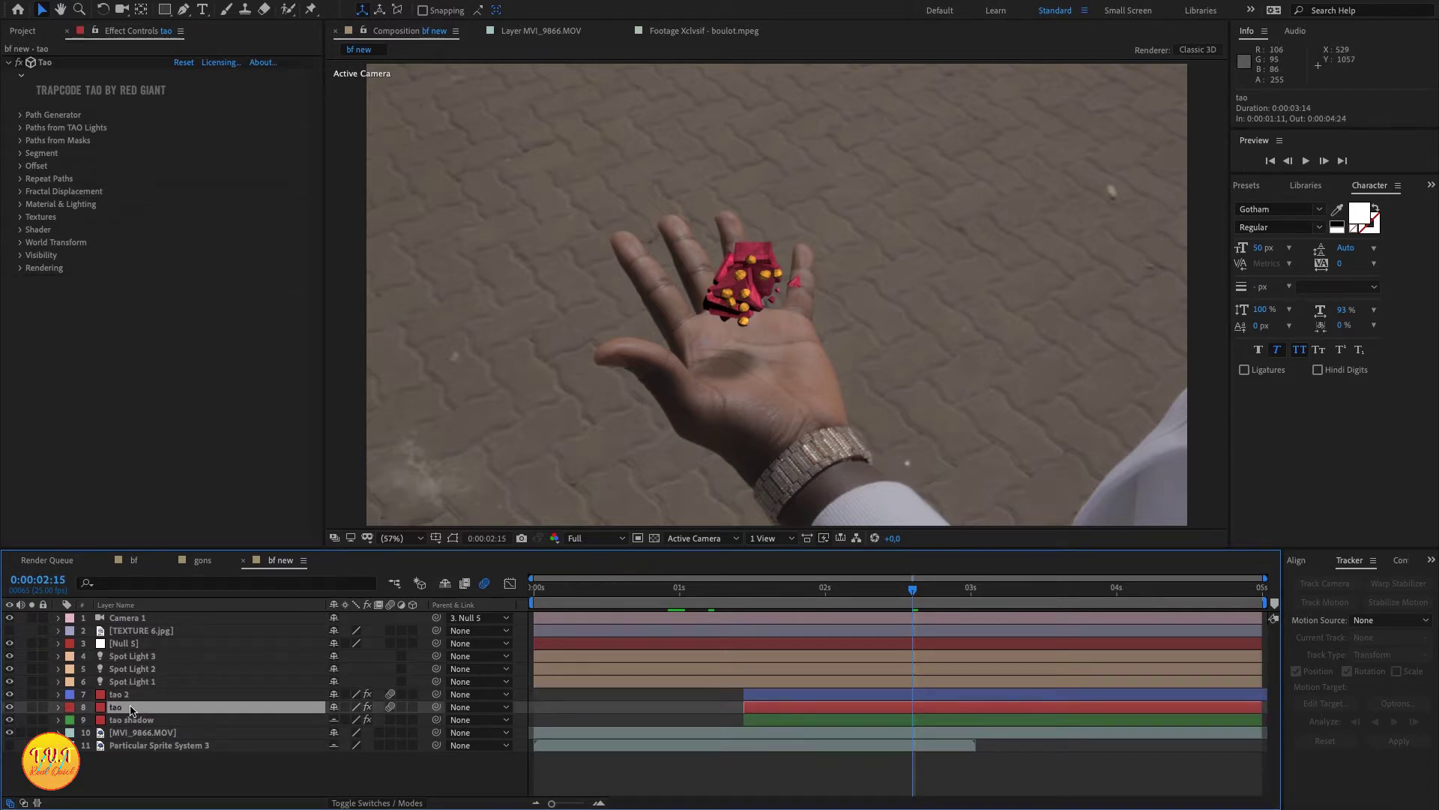
{"action": "left_click", "coordinate": [154, 696]}
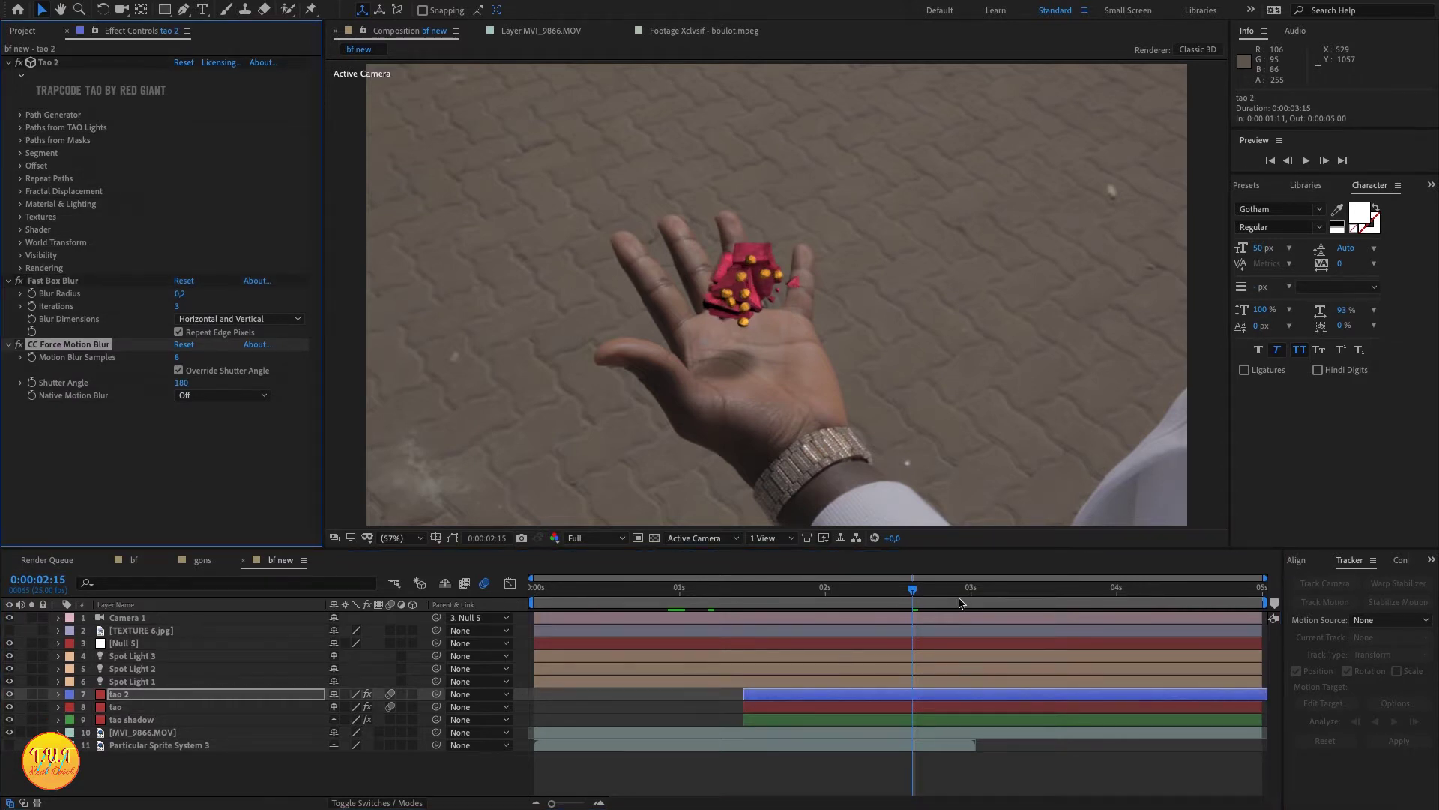
- Select every layer in bf new and pre-compose them all into one layer
{"action": "left_click_drag", "start_coordinate": [231, 774], "coordinate": [191, 613]}
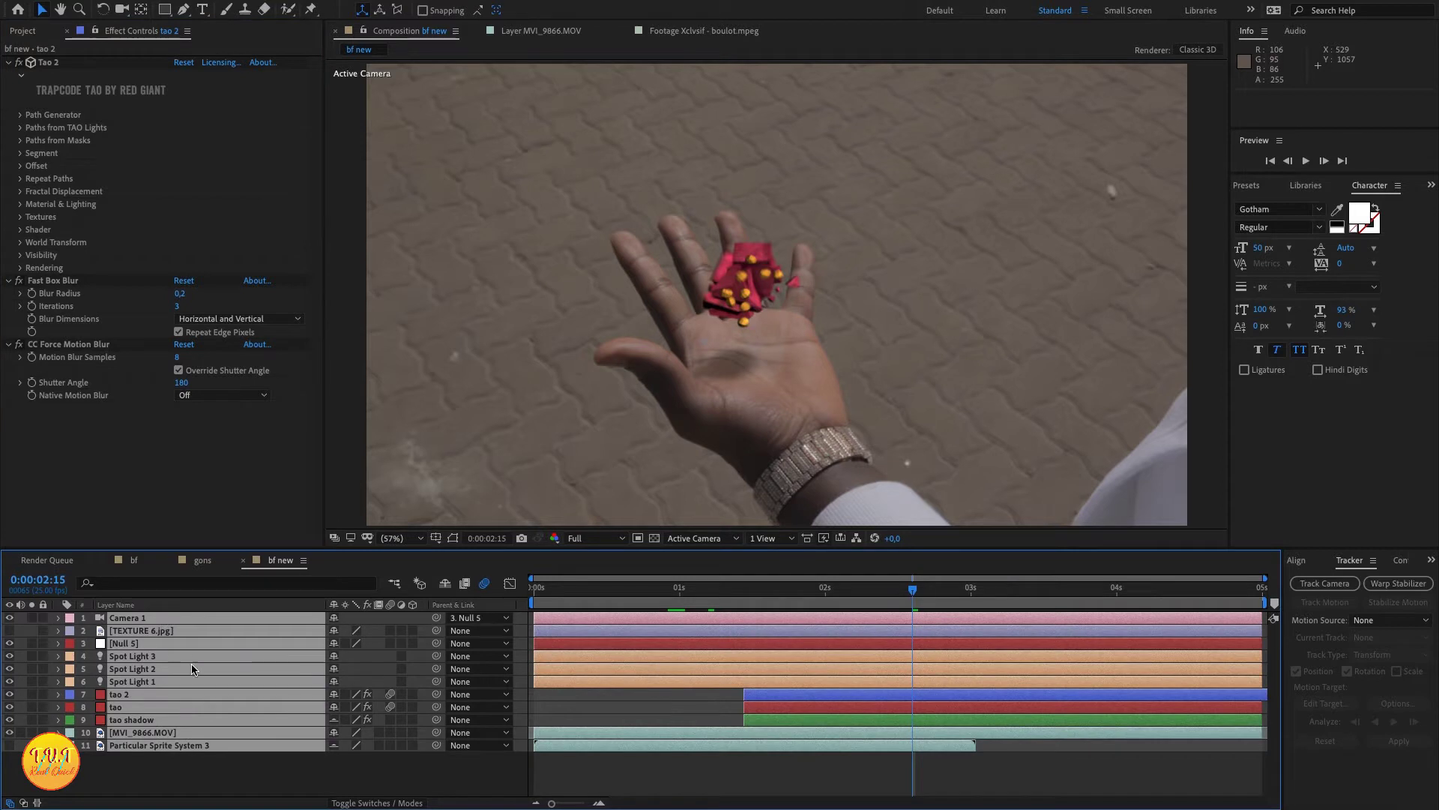
{"action": "key", "text": "ctrl+shift+c"}
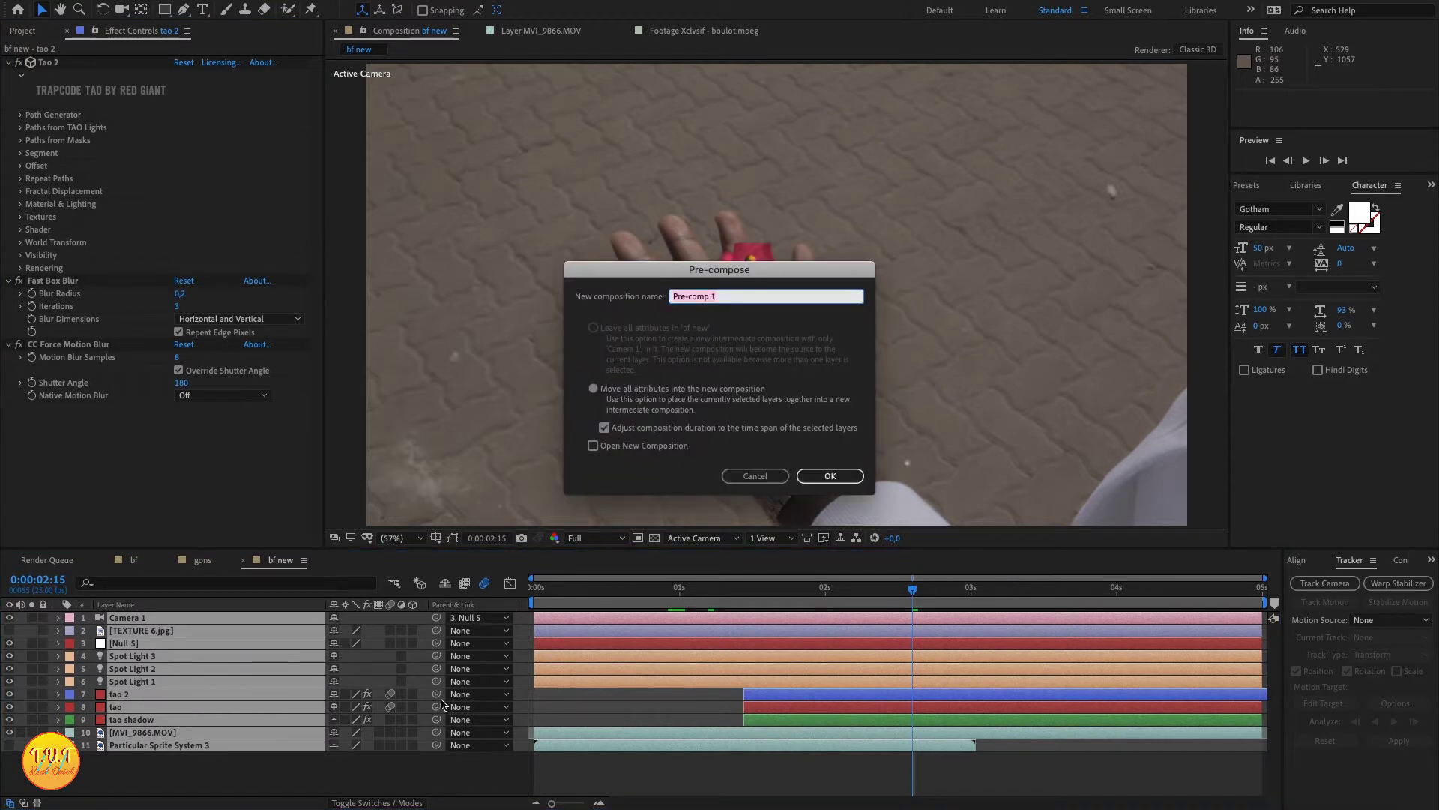
{"action": "key", "text": "Return"}
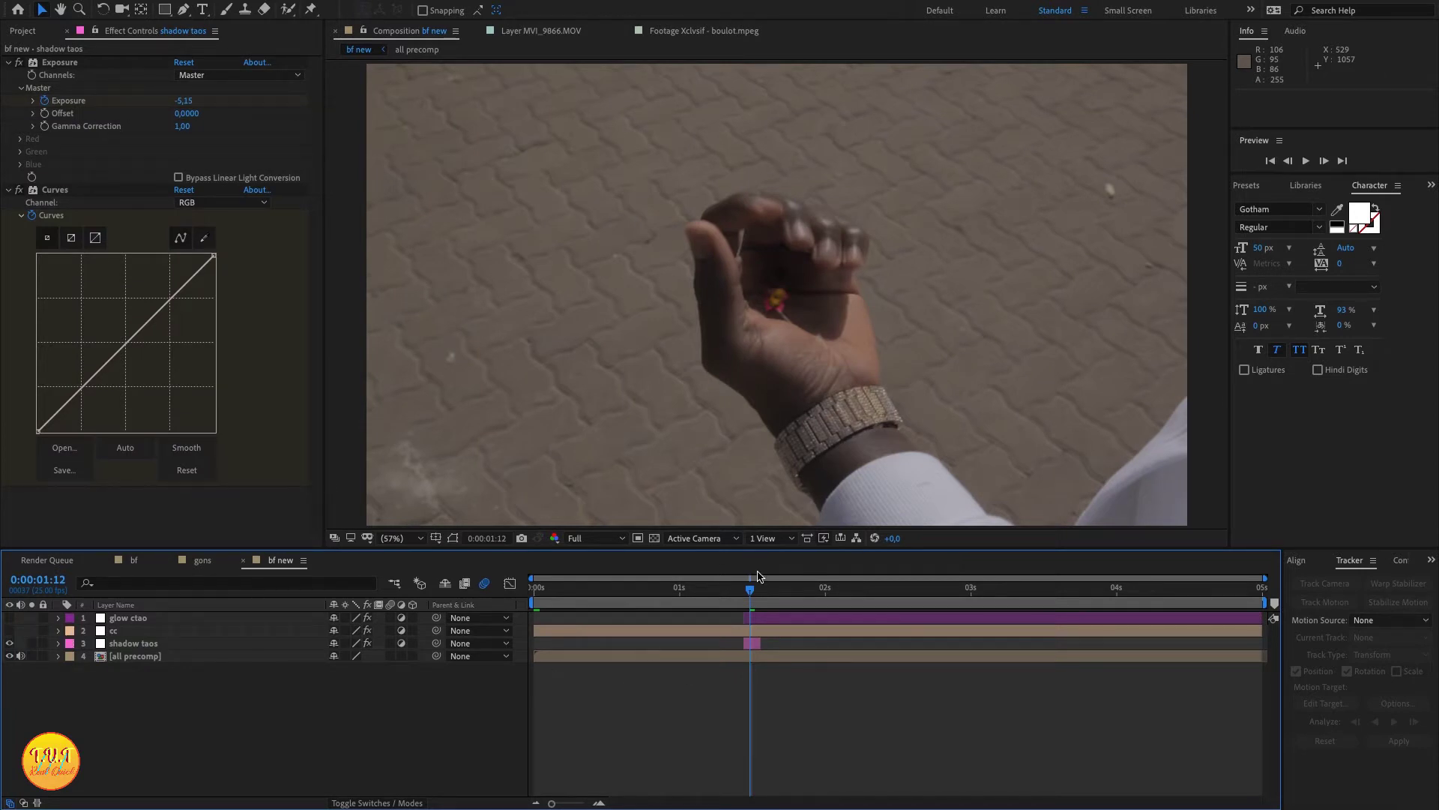
- Select the cc and shadow taos layers and preview the shadow frame at 0:00:01:12
{"action": "left_click_drag", "start_coordinate": [753, 590], "coordinate": [757, 592]}
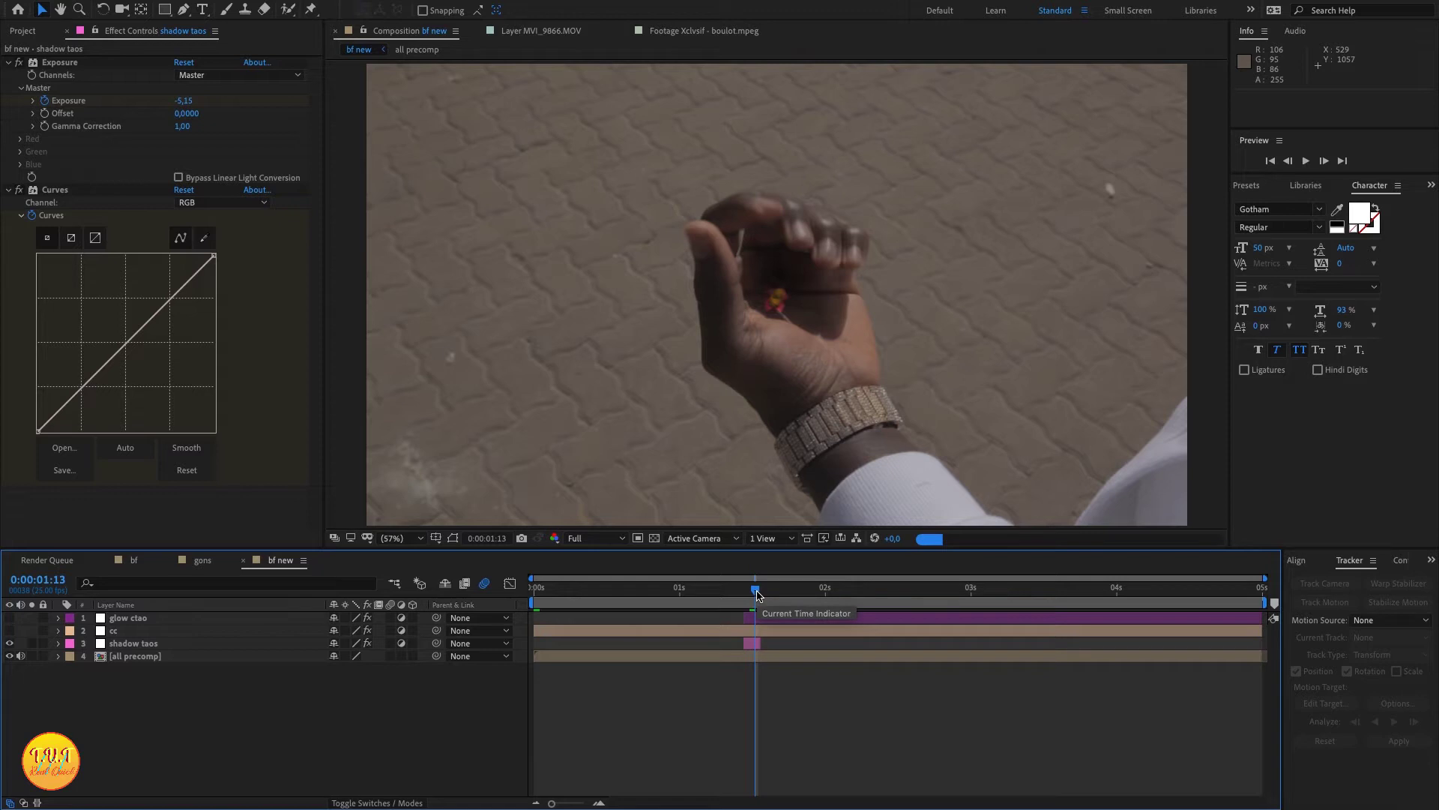
{"action": "key", "text": "Home"}
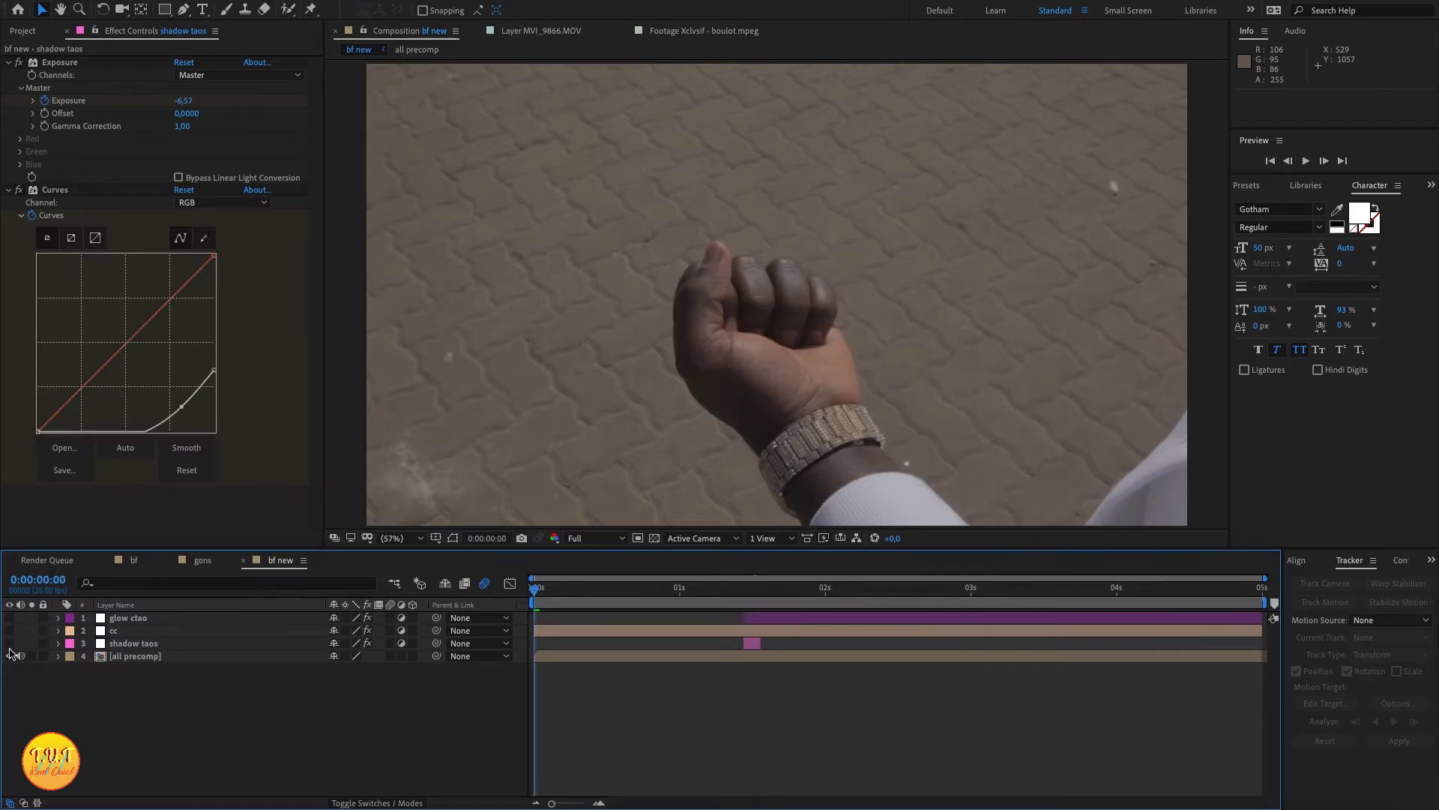
{"action": "key", "text": "ctrl+Up"}
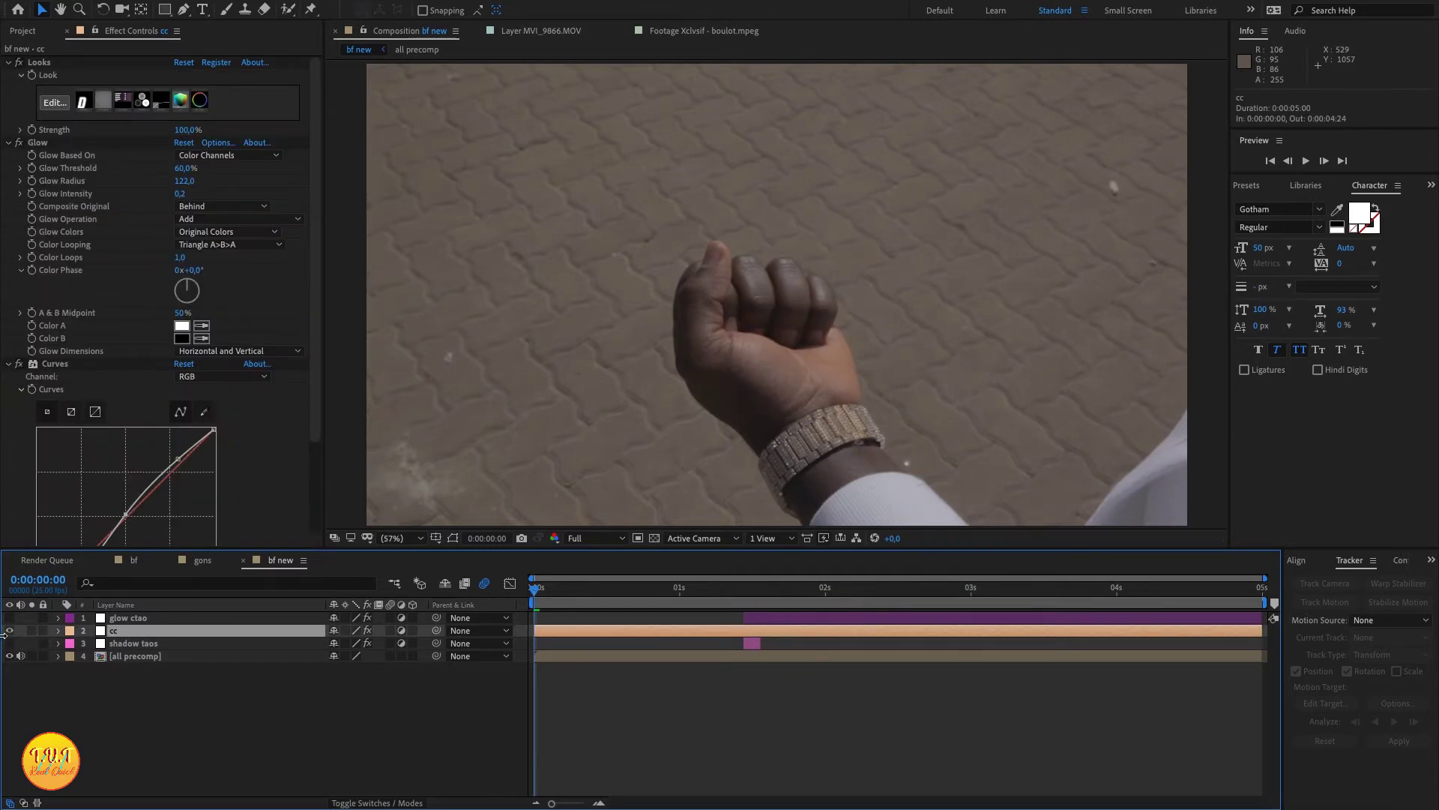
{"action": "key", "text": "ctrl+Down"}
{"action": "left_click_drag", "start_coordinate": [750, 588], "coordinate": [751, 592]}
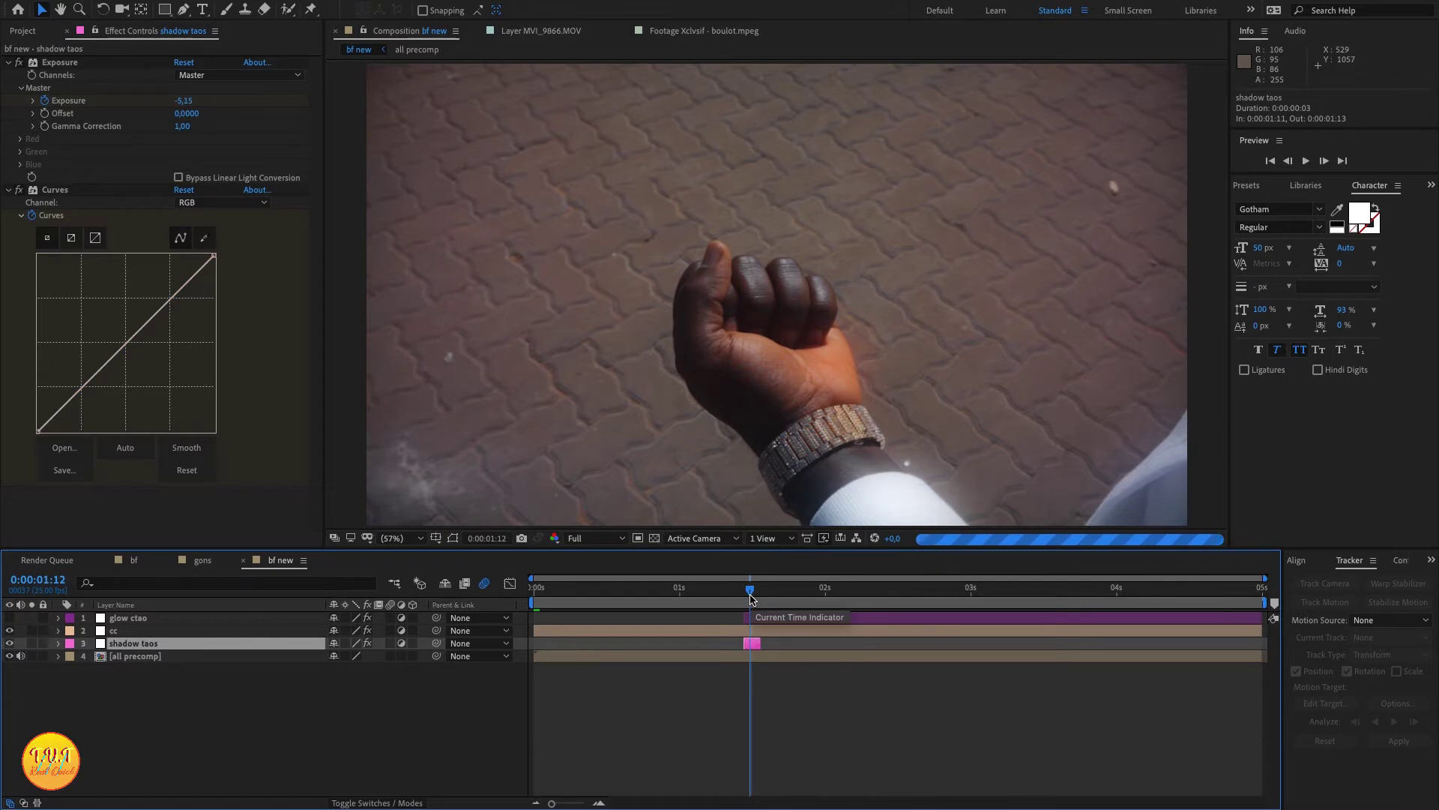